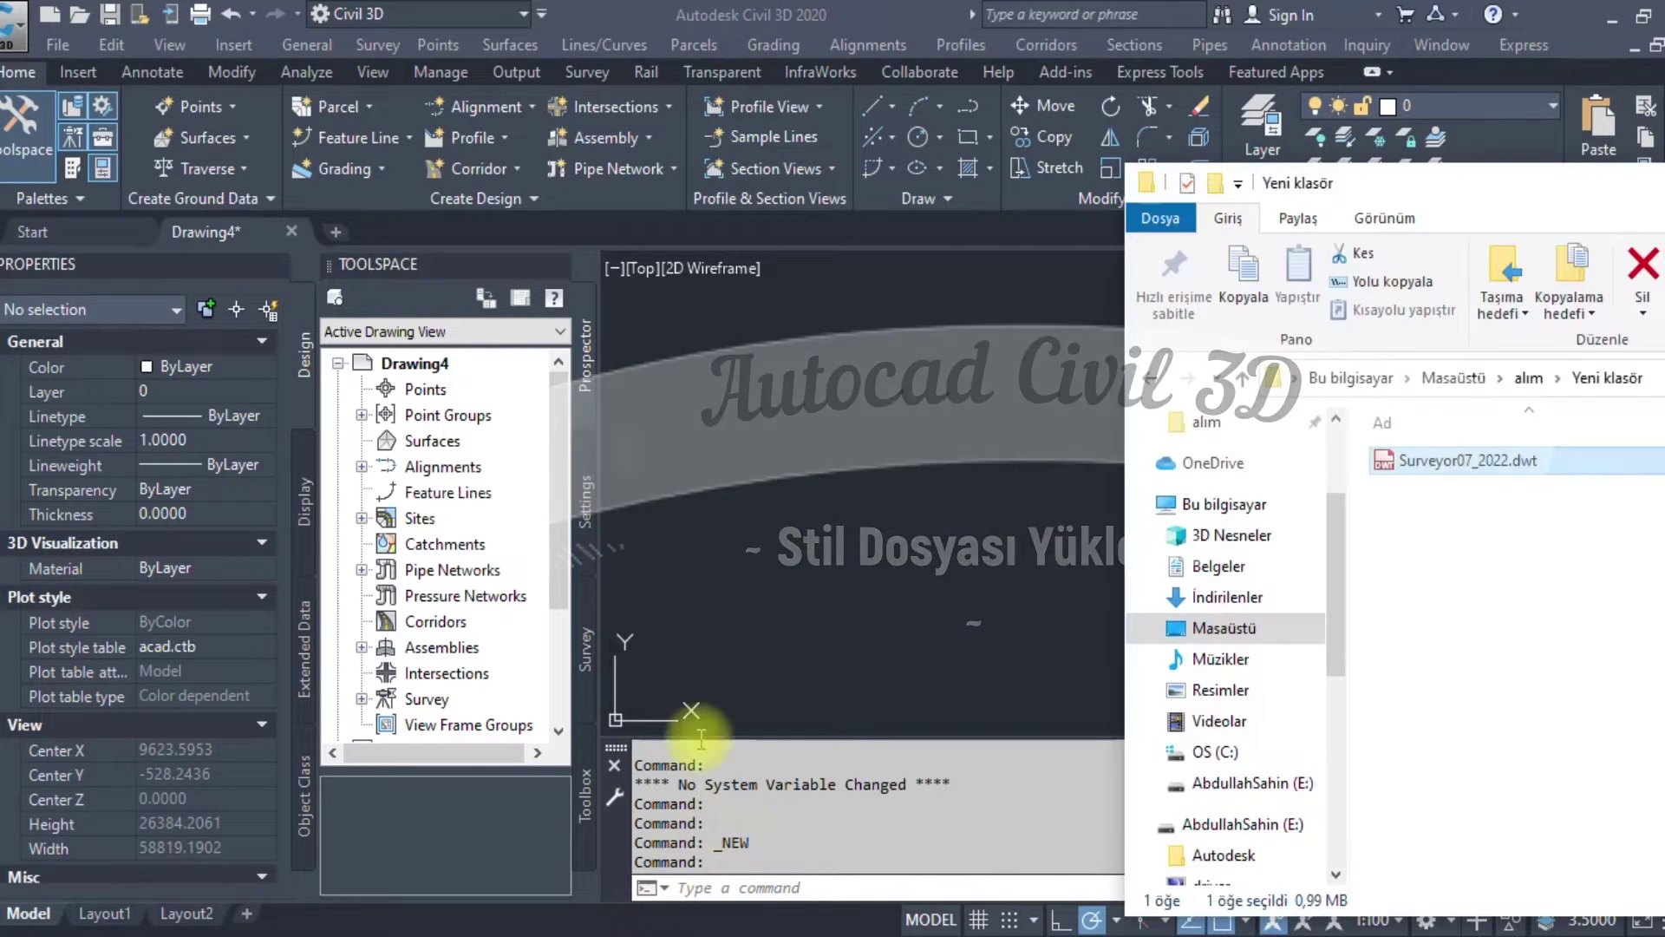
- Move the Explorer window holding Surveyor07_2022.dwt into full view
{"action": "left_click_drag", "start_coordinate": [1422, 182], "coordinate": [460, 86]}
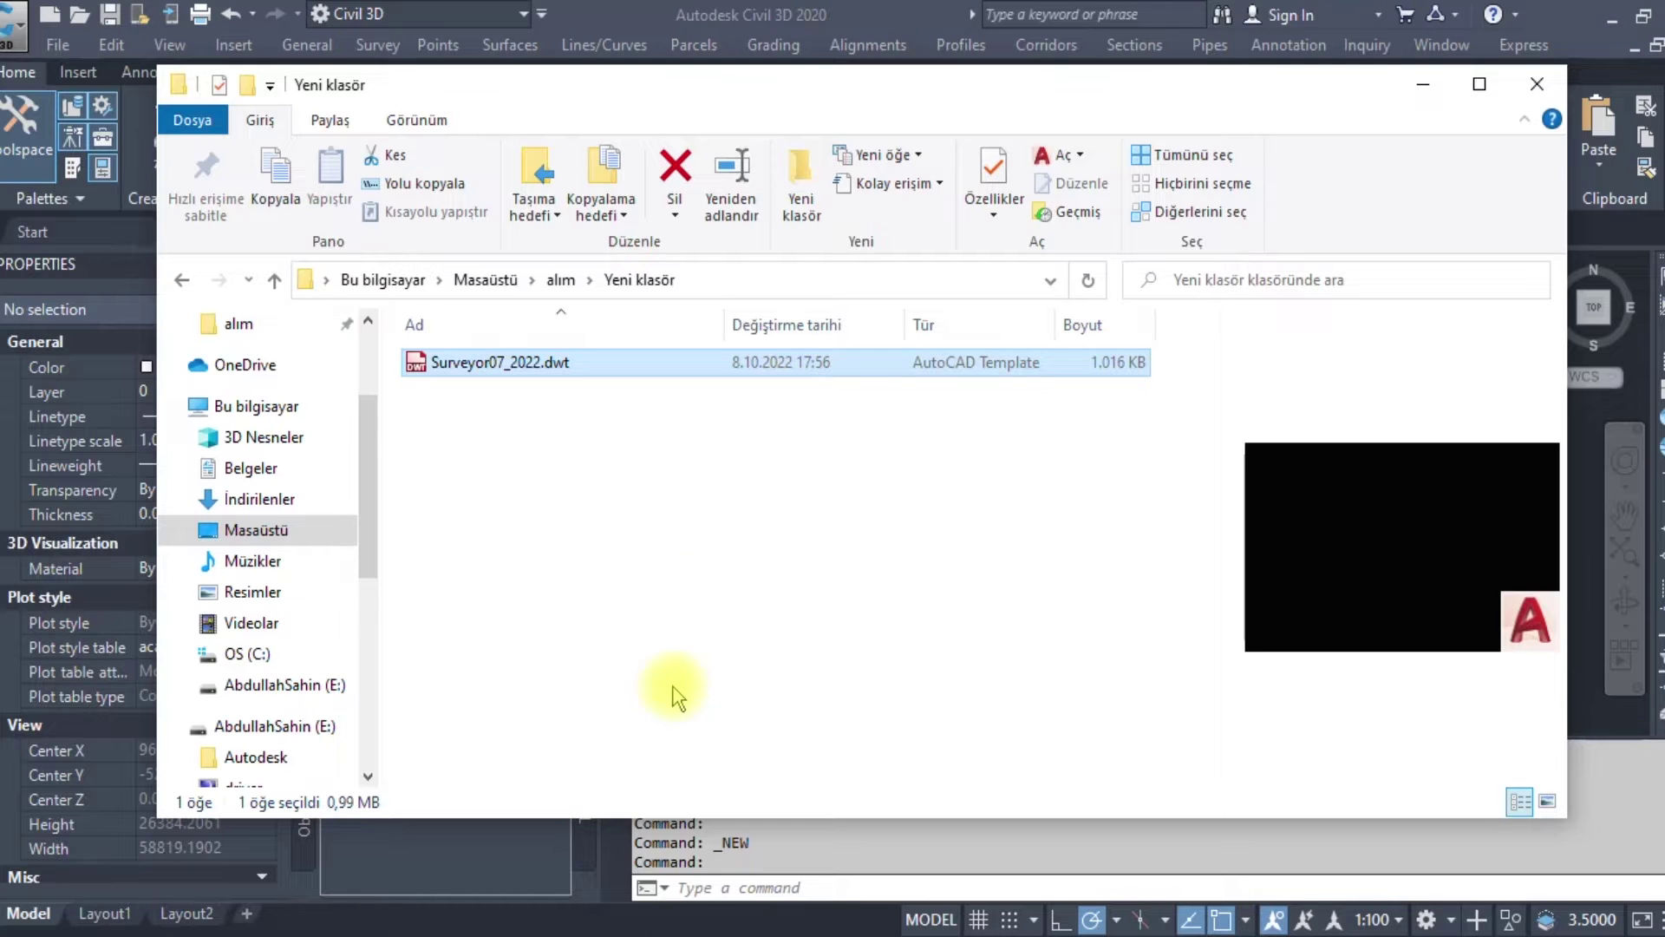
- Switch over to the Discord chat
{"action": "left_click", "coordinate": [706, 824]}
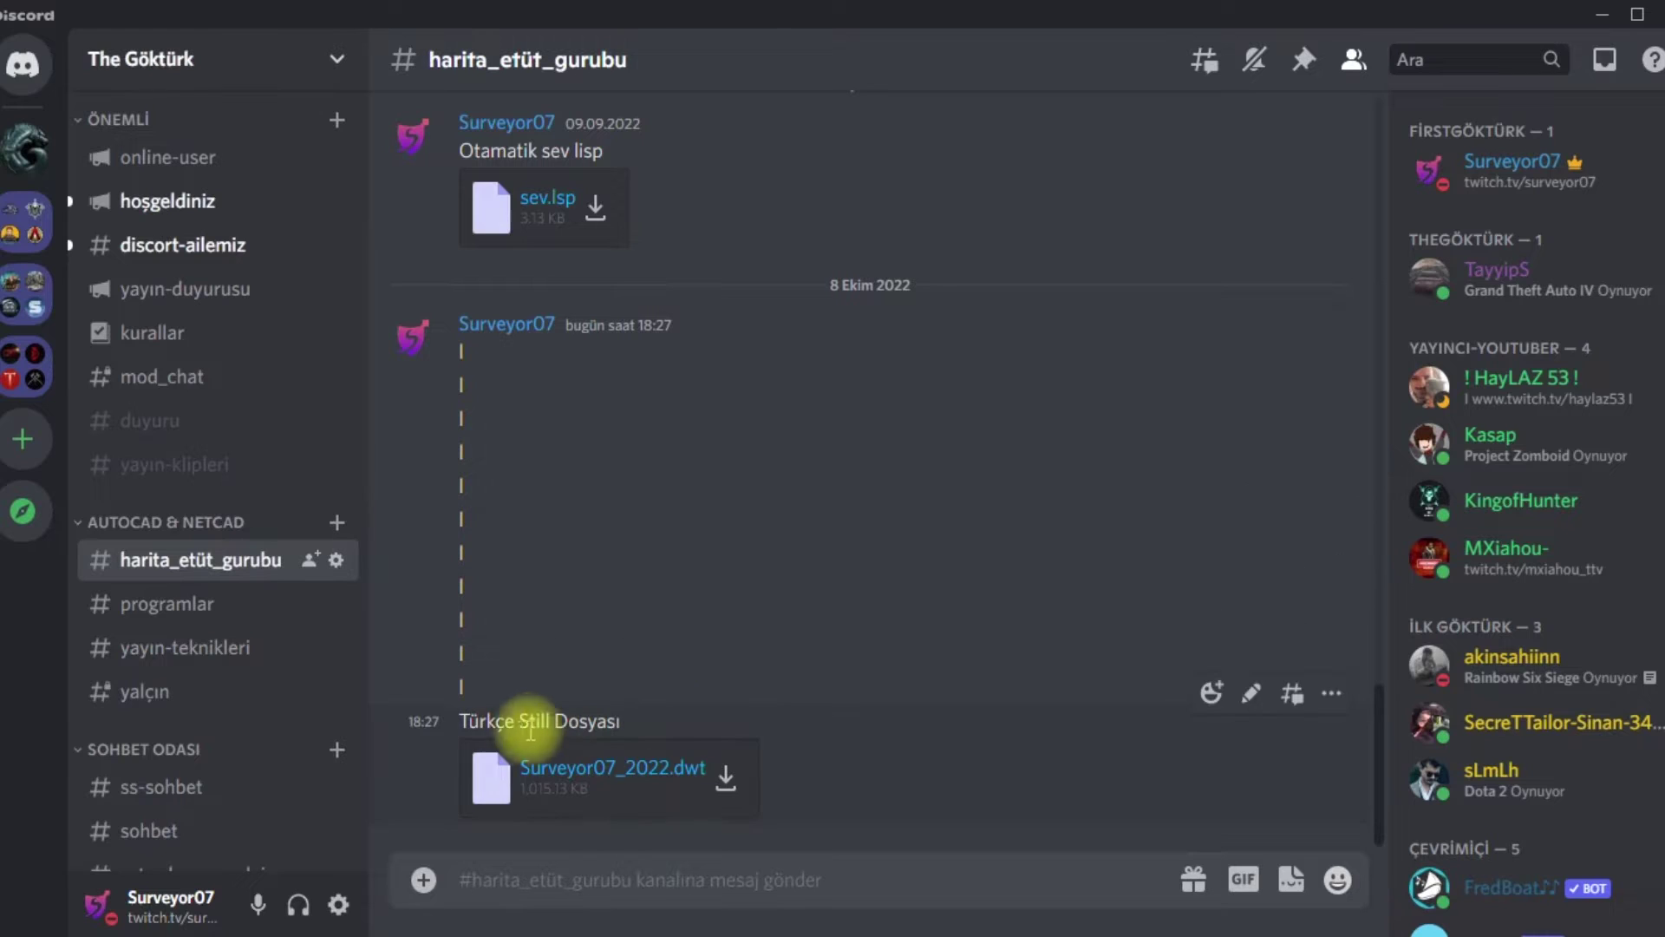
{"action": "mouse_move", "coordinate": [612, 747]}
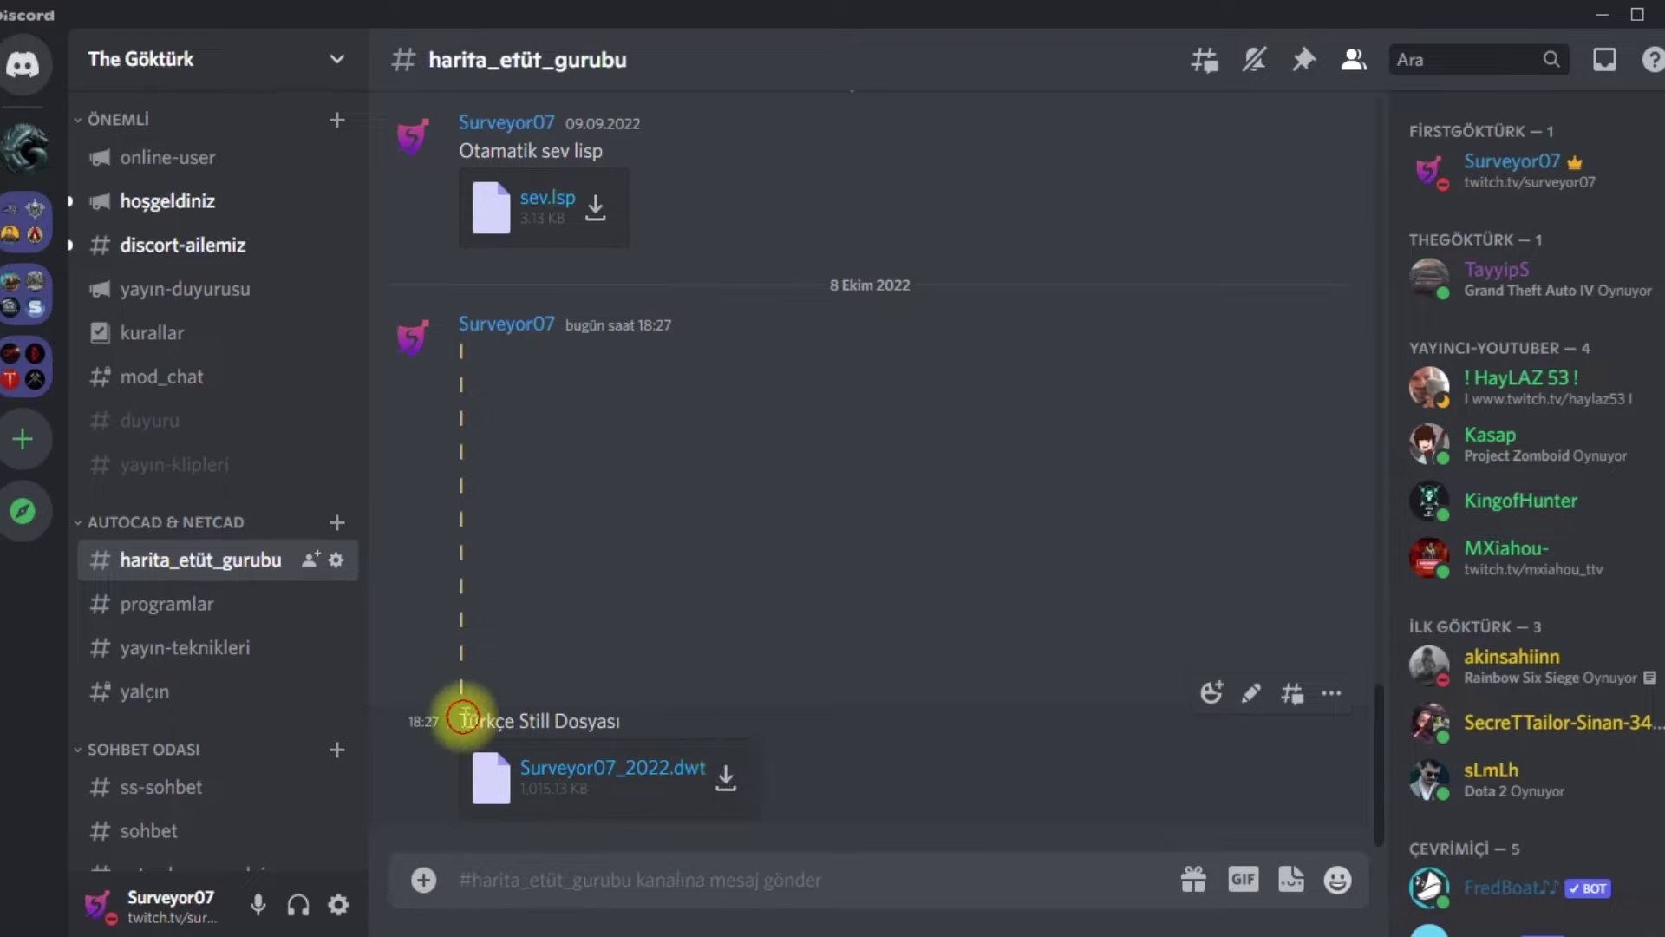
- Highlight the 'Türkçe Still Dosyası' and 'Otamatik sev lisp' messages, then return to Civil 3D
{"action": "left_click_drag", "start_coordinate": [455, 720], "coordinate": [654, 725]}
{"action": "left_click", "coordinate": [659, 722]}
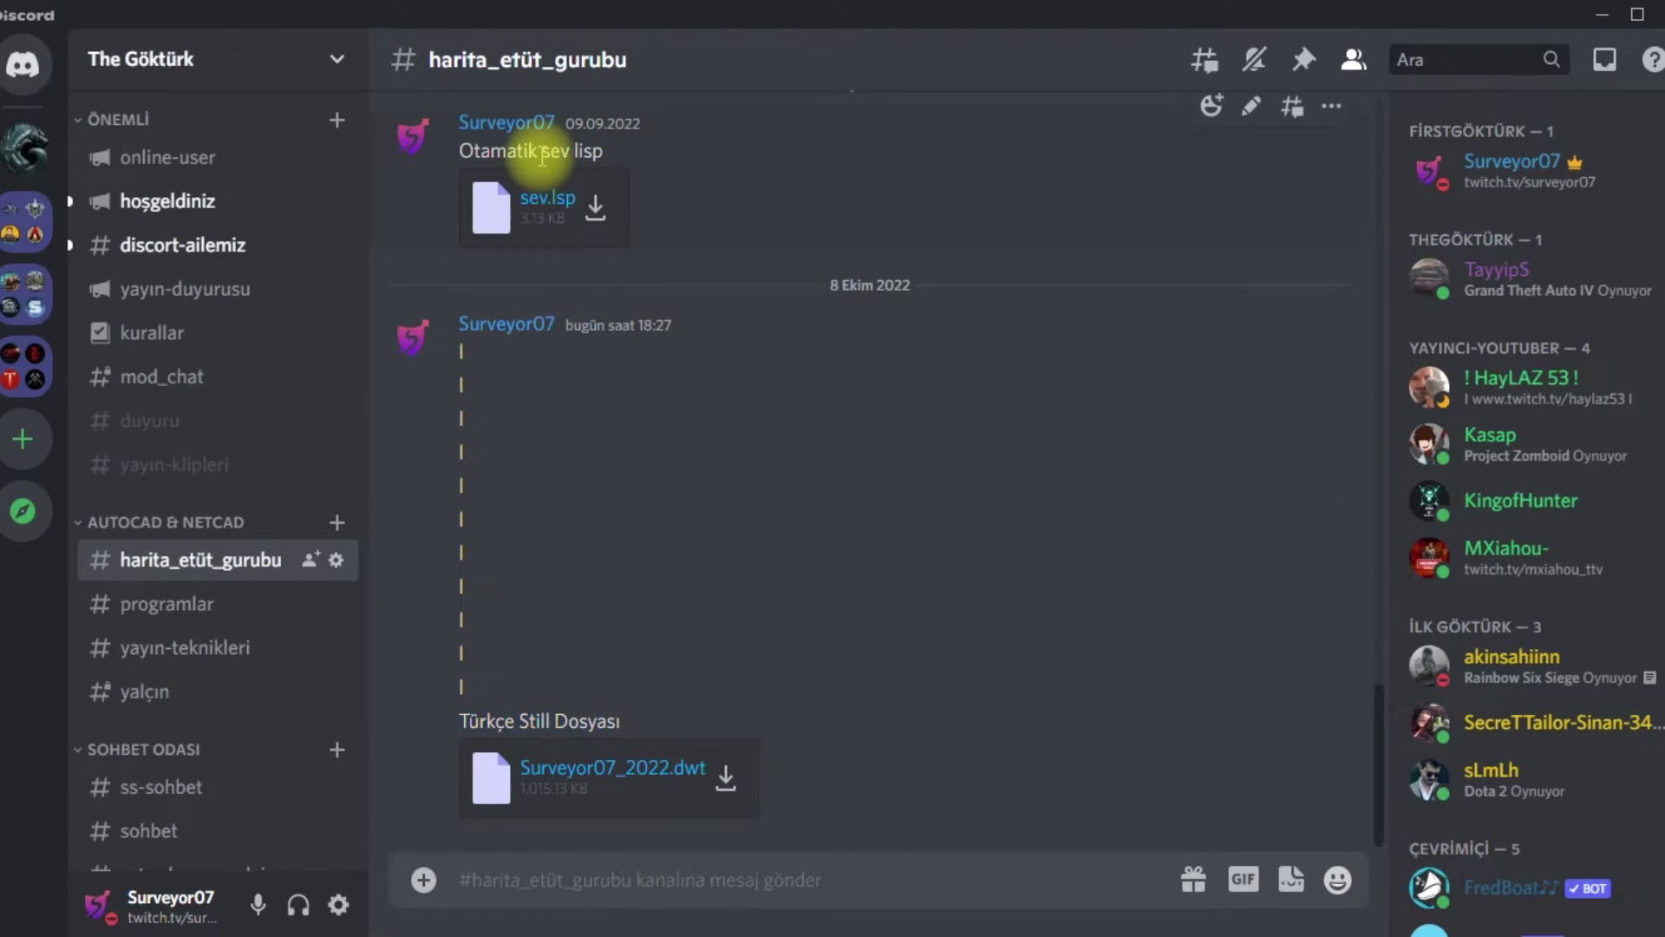
{"action": "left_click_drag", "start_coordinate": [458, 150], "coordinate": [632, 141]}
{"action": "left_click", "coordinate": [856, 522]}
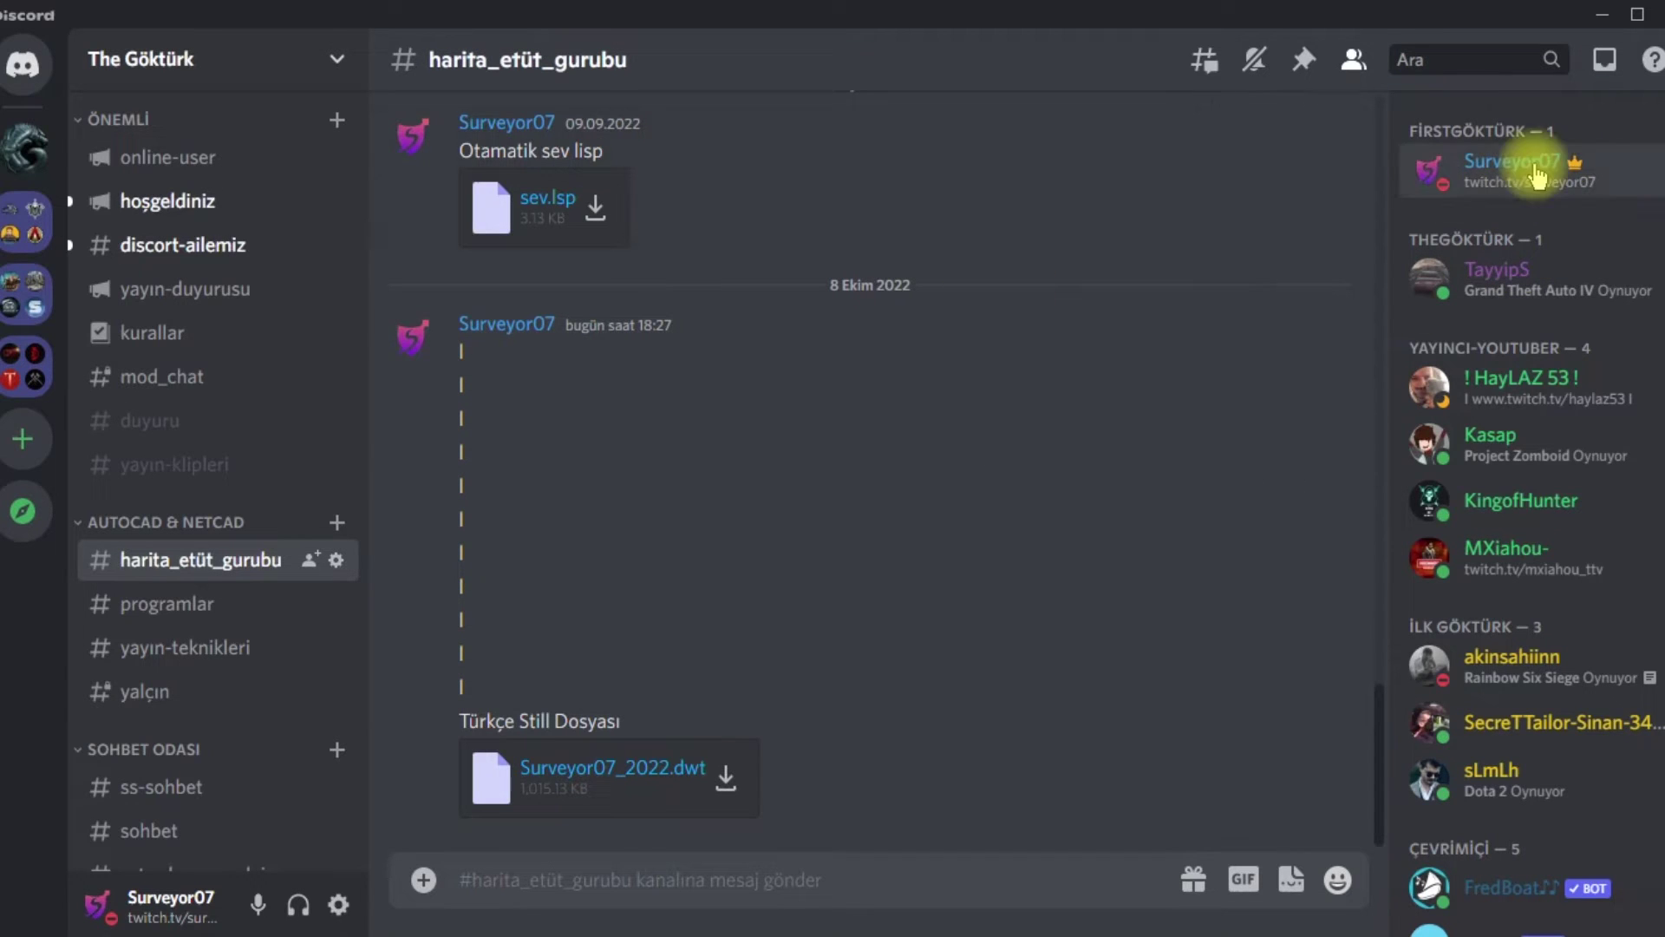
{"action": "mouse_move", "coordinate": [892, 926]}
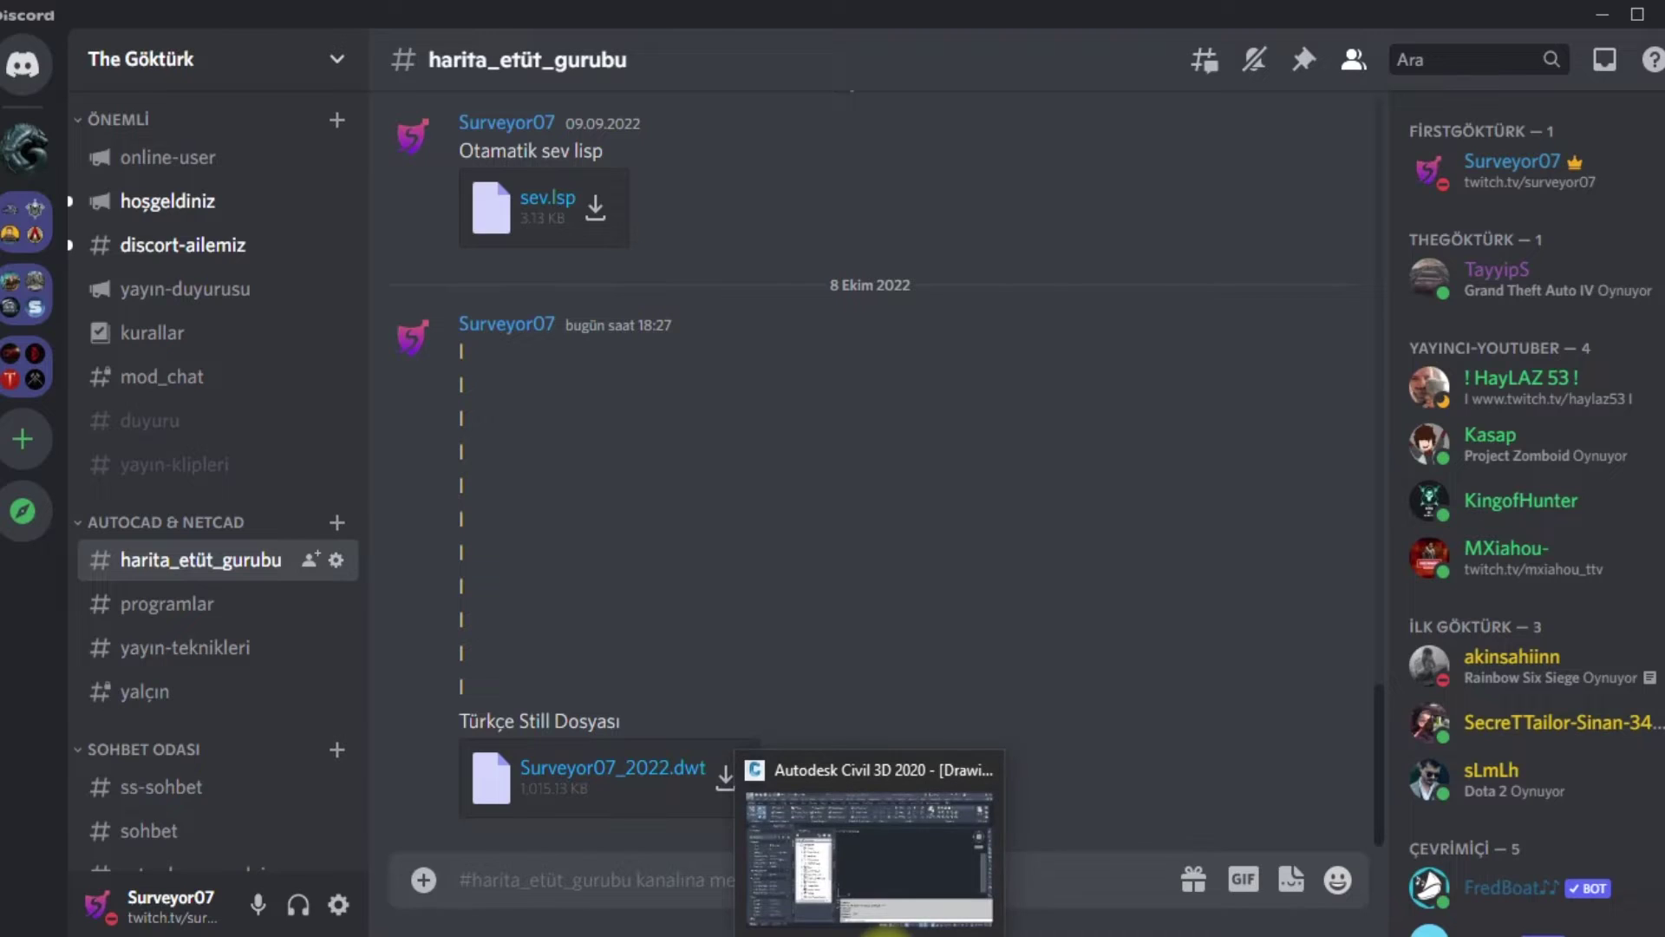
{"action": "left_click", "coordinate": [885, 933]}
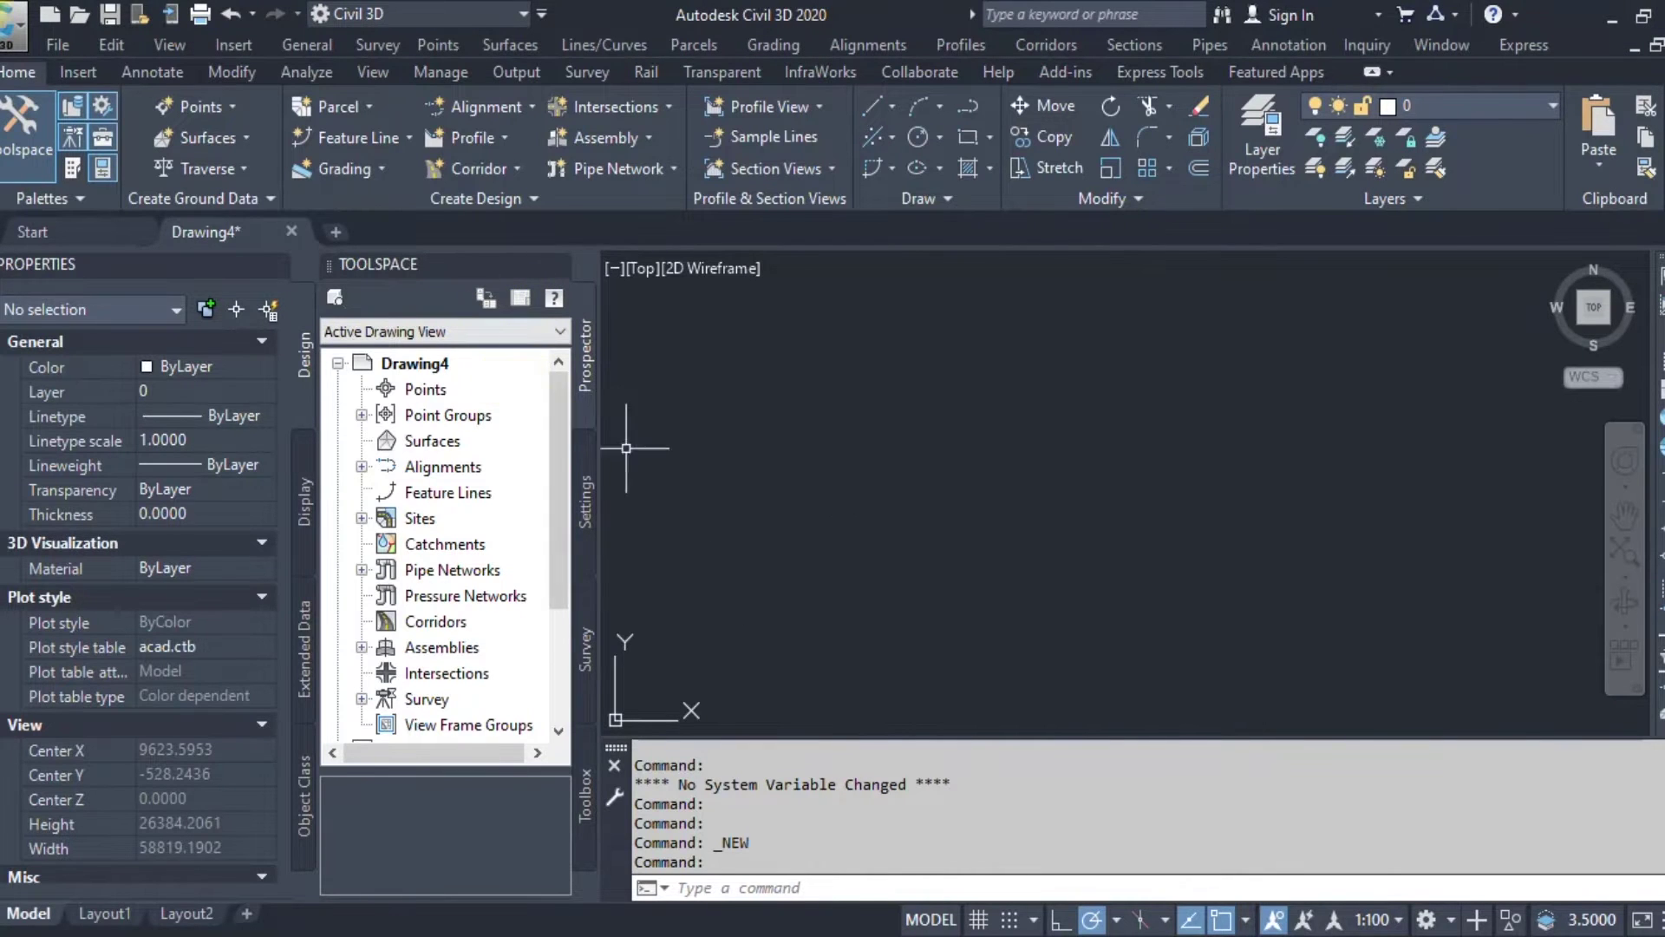
- Copy Surveyor07_2022.dwt into the Select template folder listing, then cancel the template chooser
{"action": "left_click", "coordinate": [19, 34]}
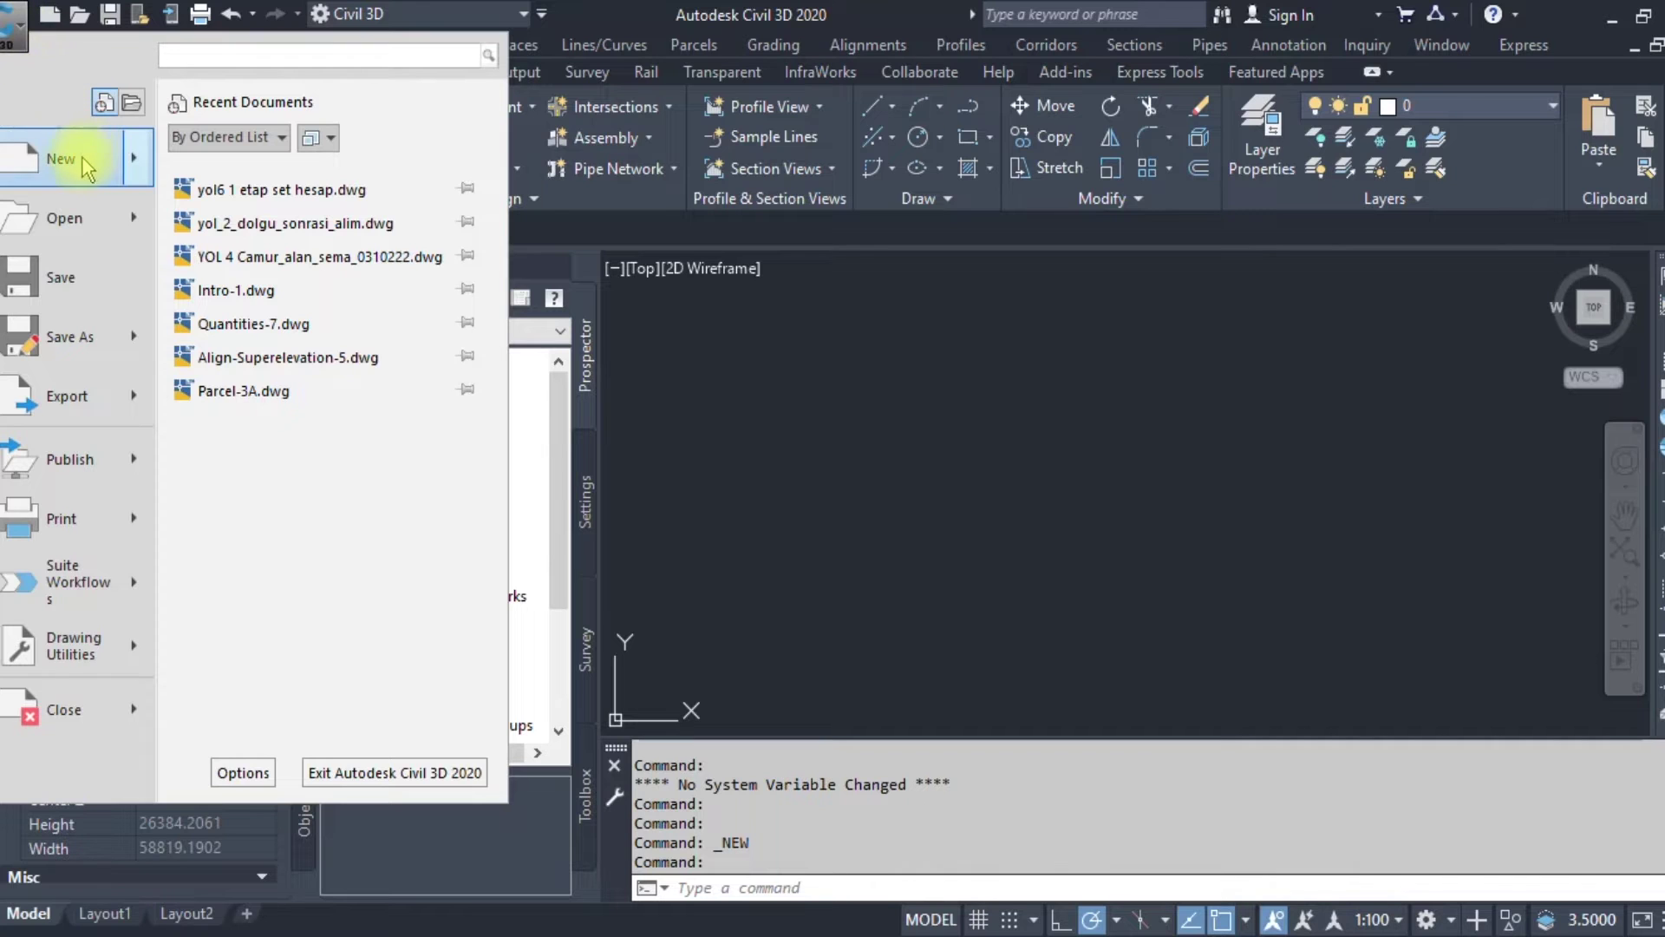
{"action": "mouse_move", "coordinate": [61, 159]}
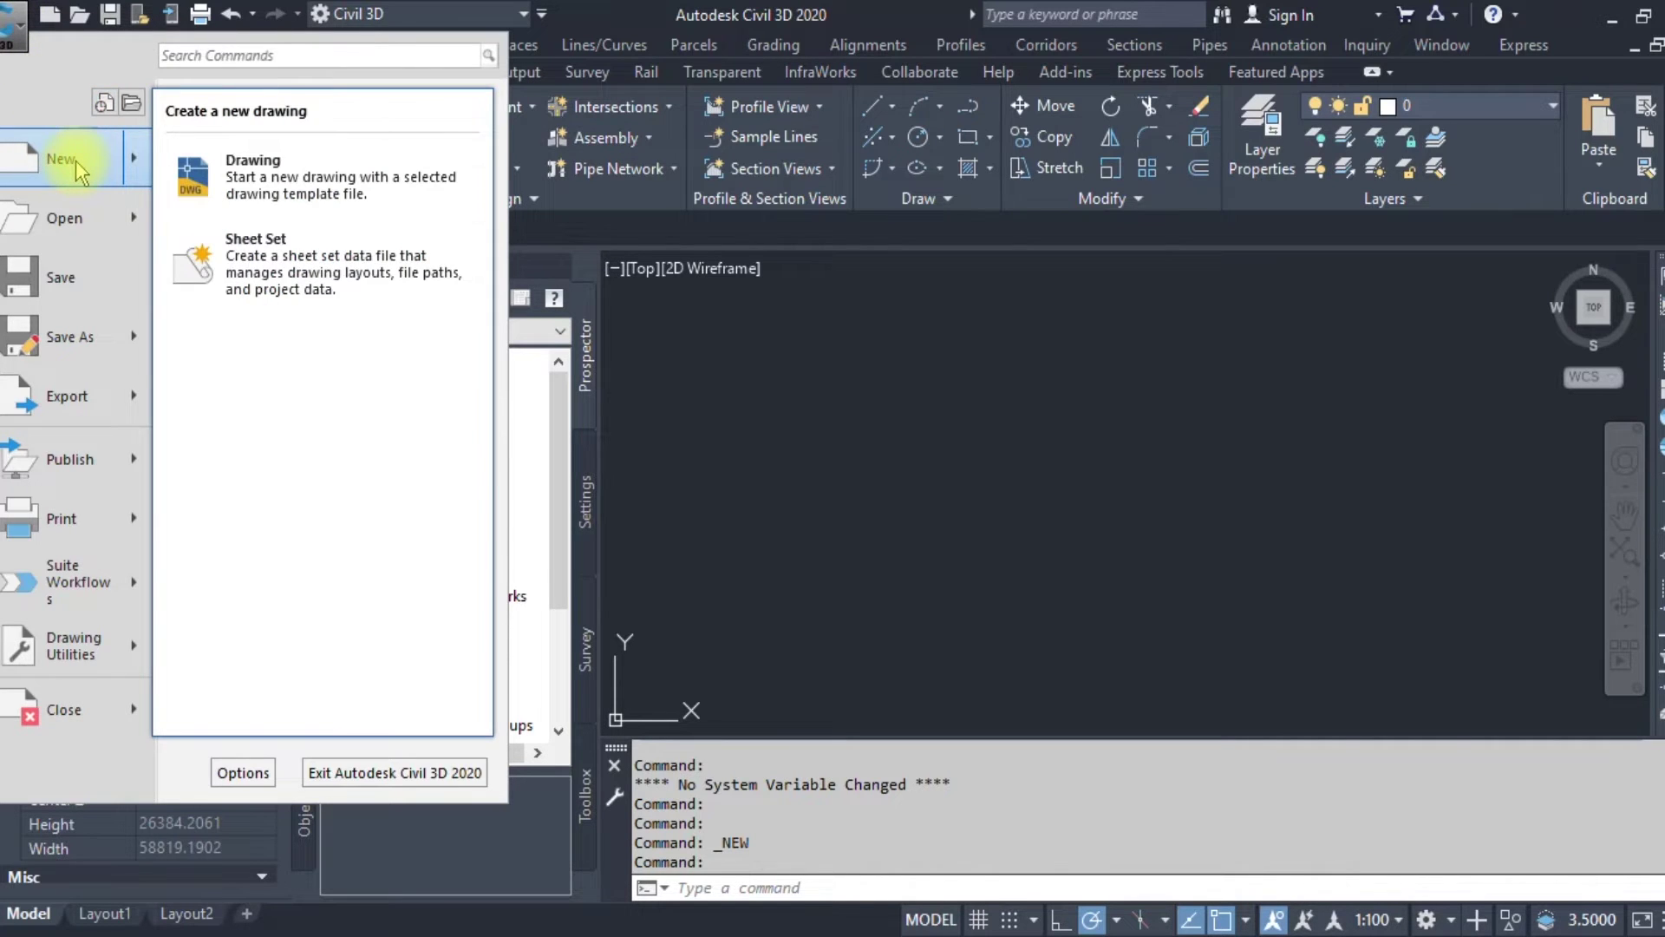
{"action": "left_click", "coordinate": [76, 169]}
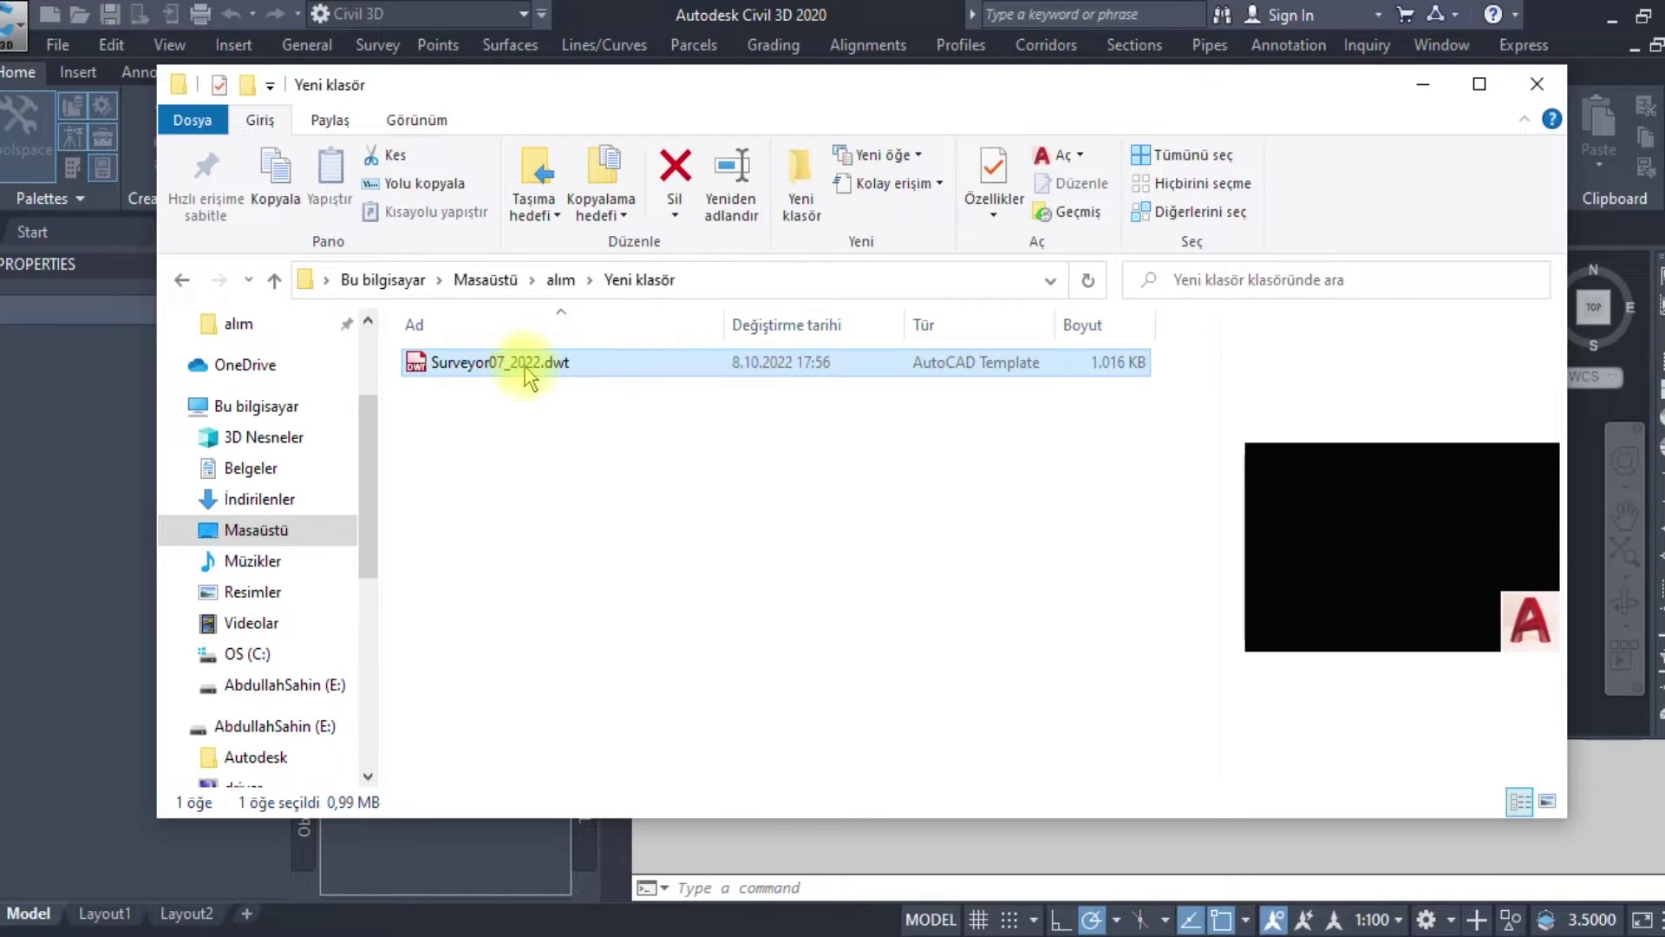
{"action": "right_click", "coordinate": [526, 373]}
{"action": "left_click", "coordinate": [646, 788]}
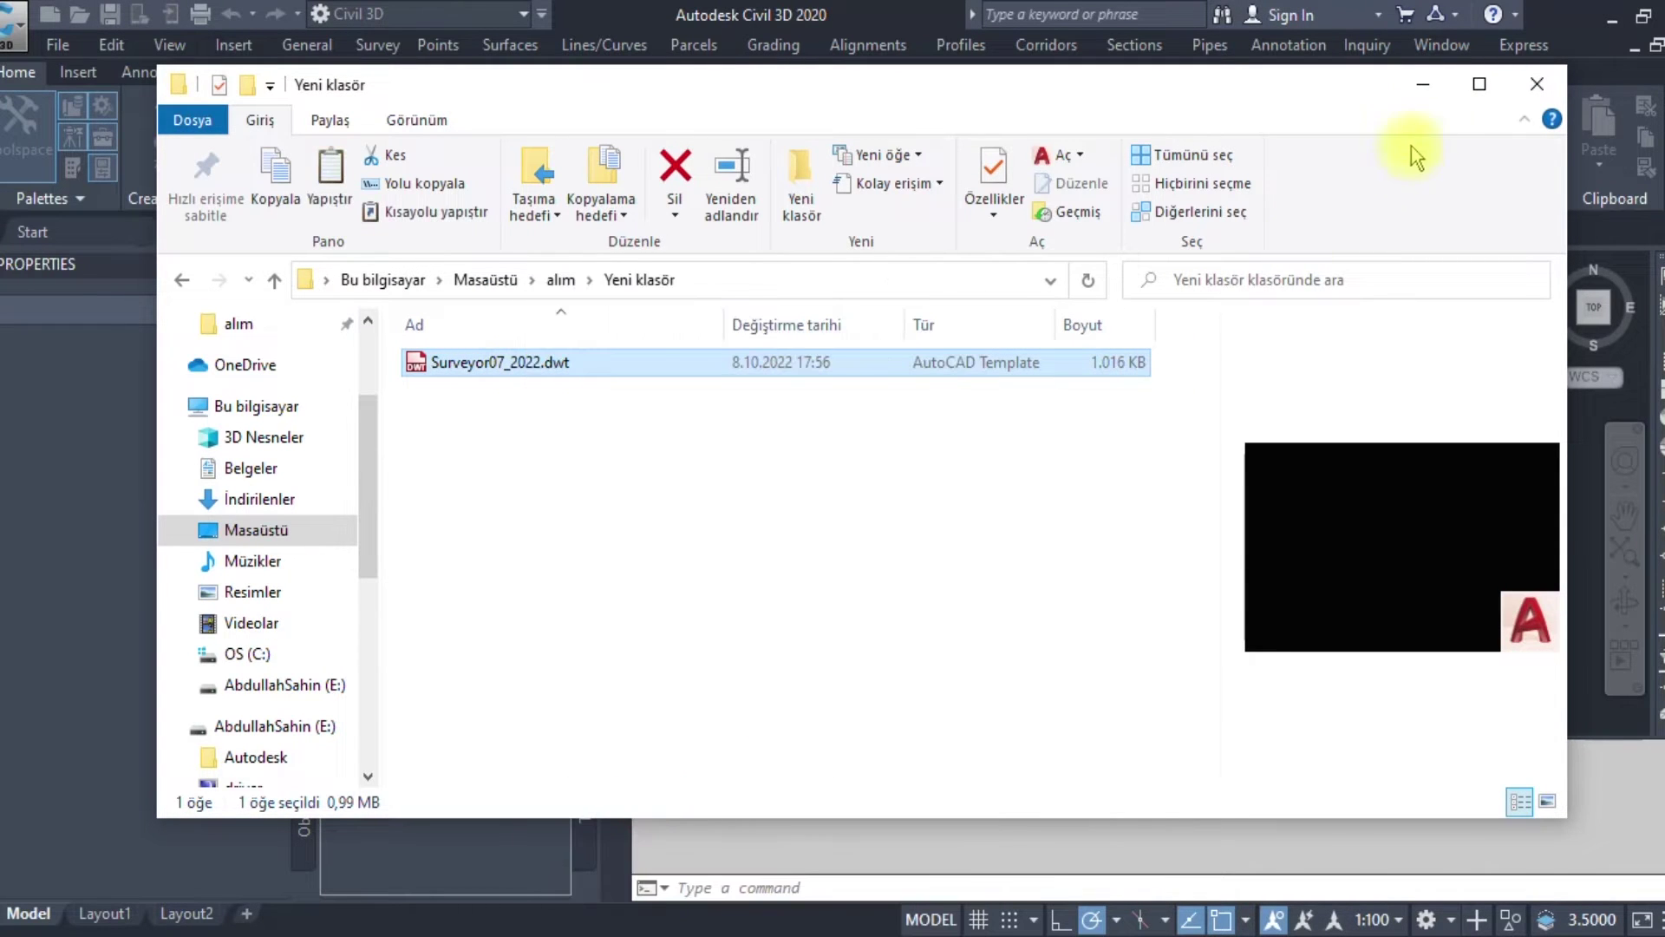
{"action": "left_click", "coordinate": [1423, 85]}
{"action": "right_click", "coordinate": [680, 493]}
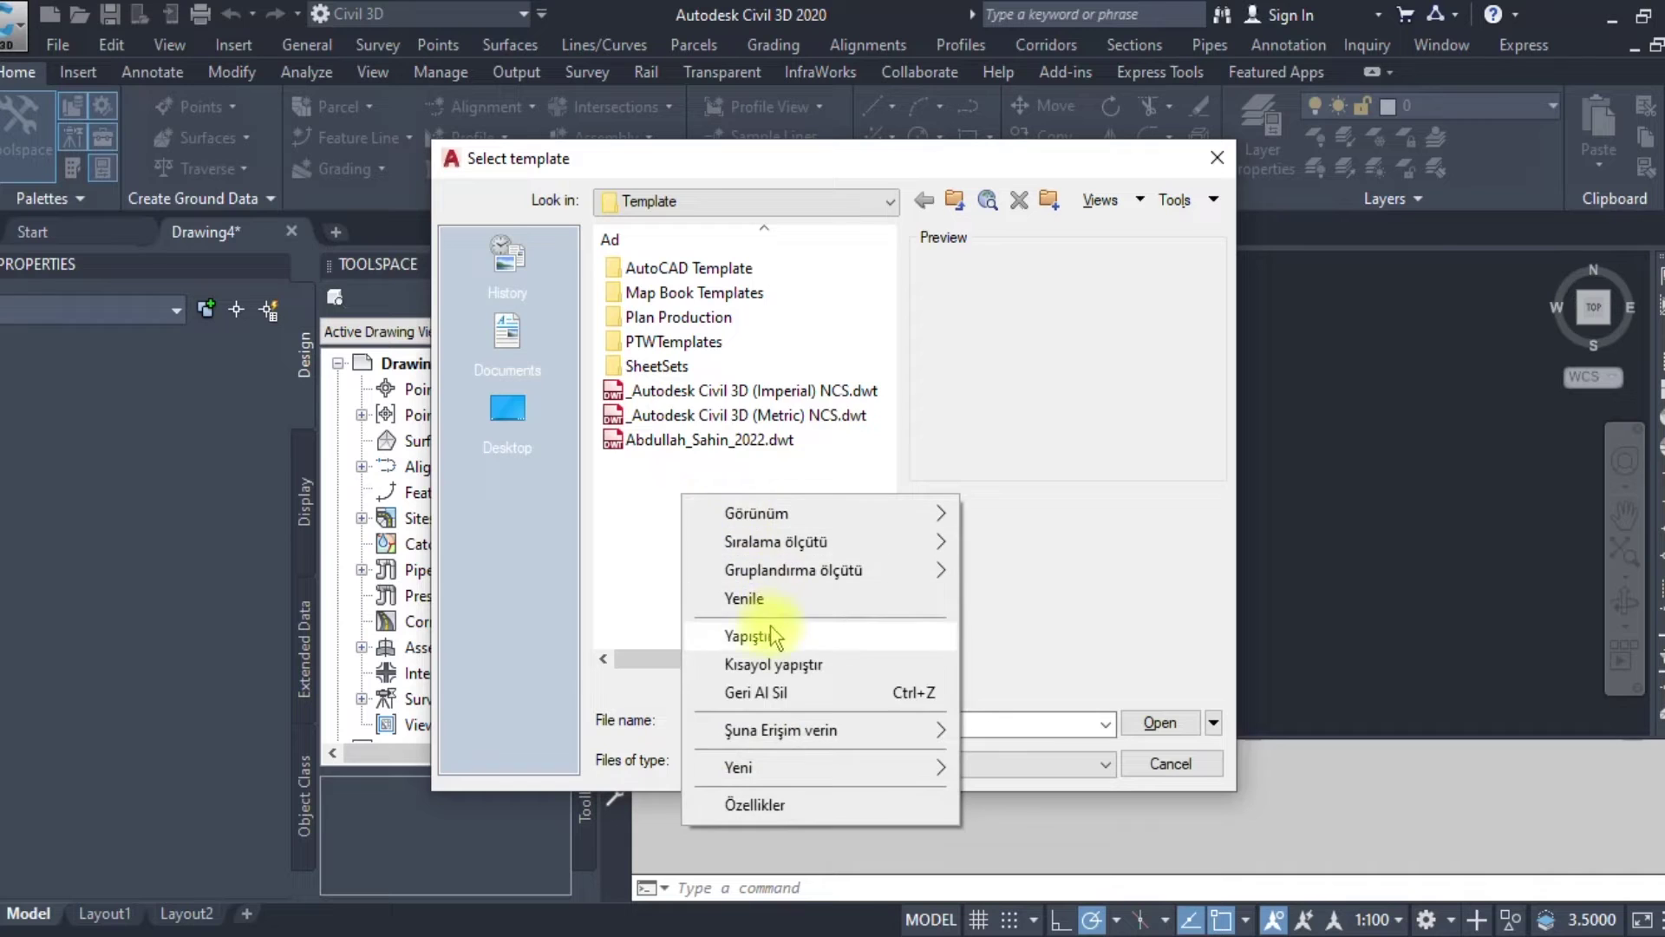
{"action": "left_click", "coordinate": [760, 635]}
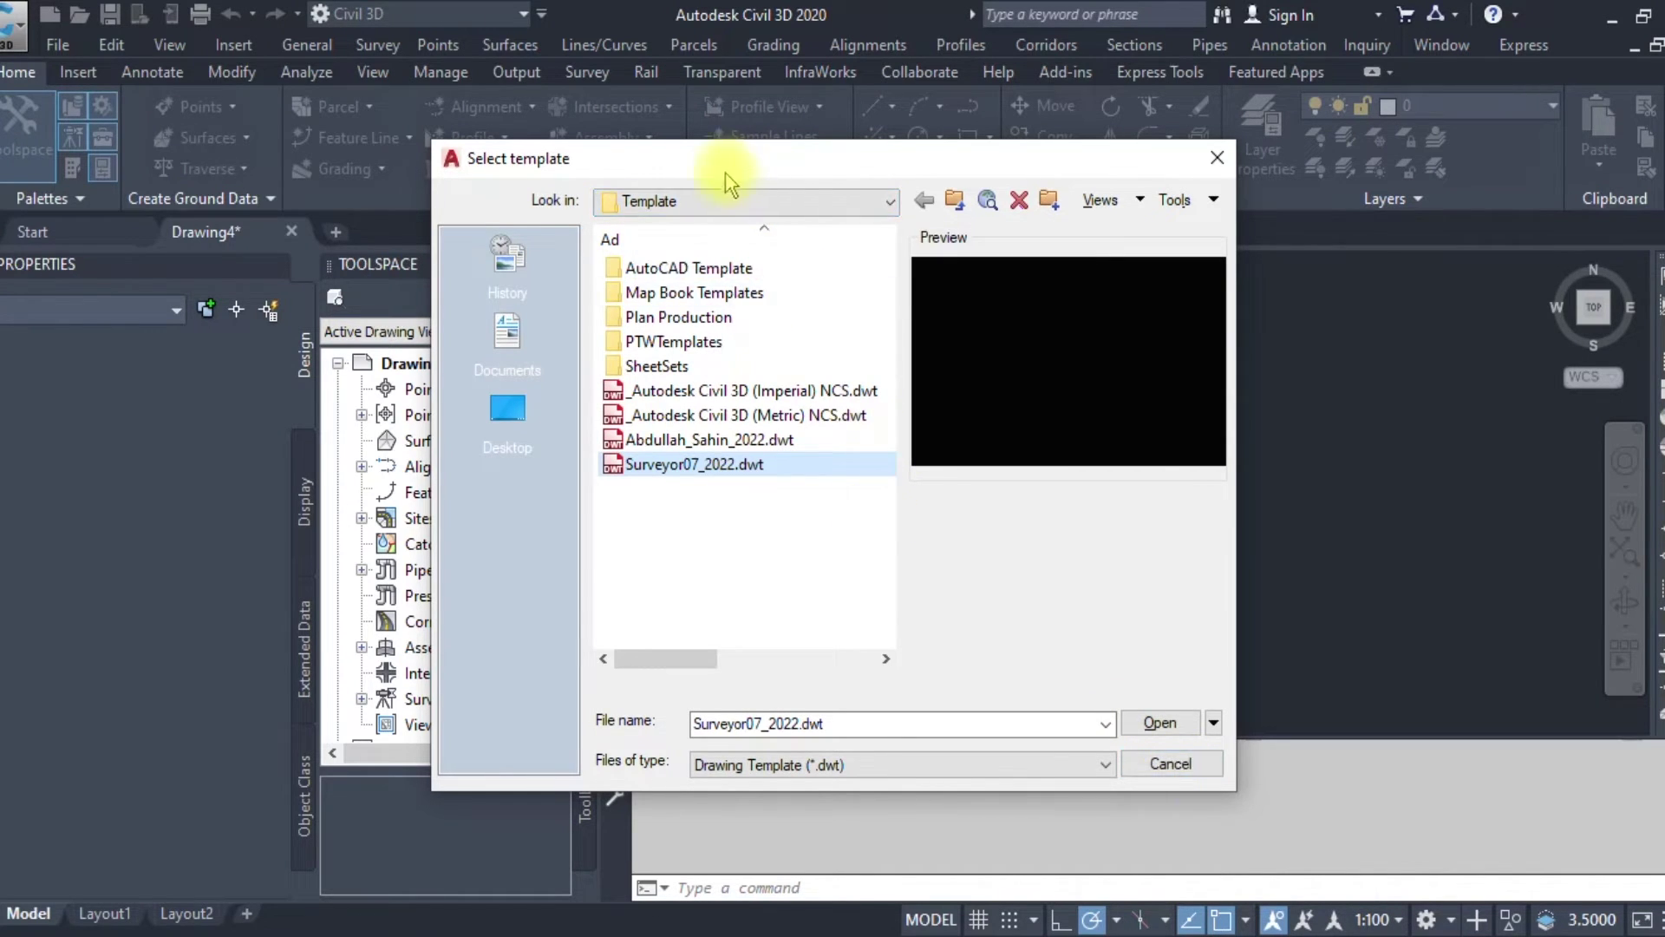
{"action": "left_click", "coordinate": [1202, 765]}
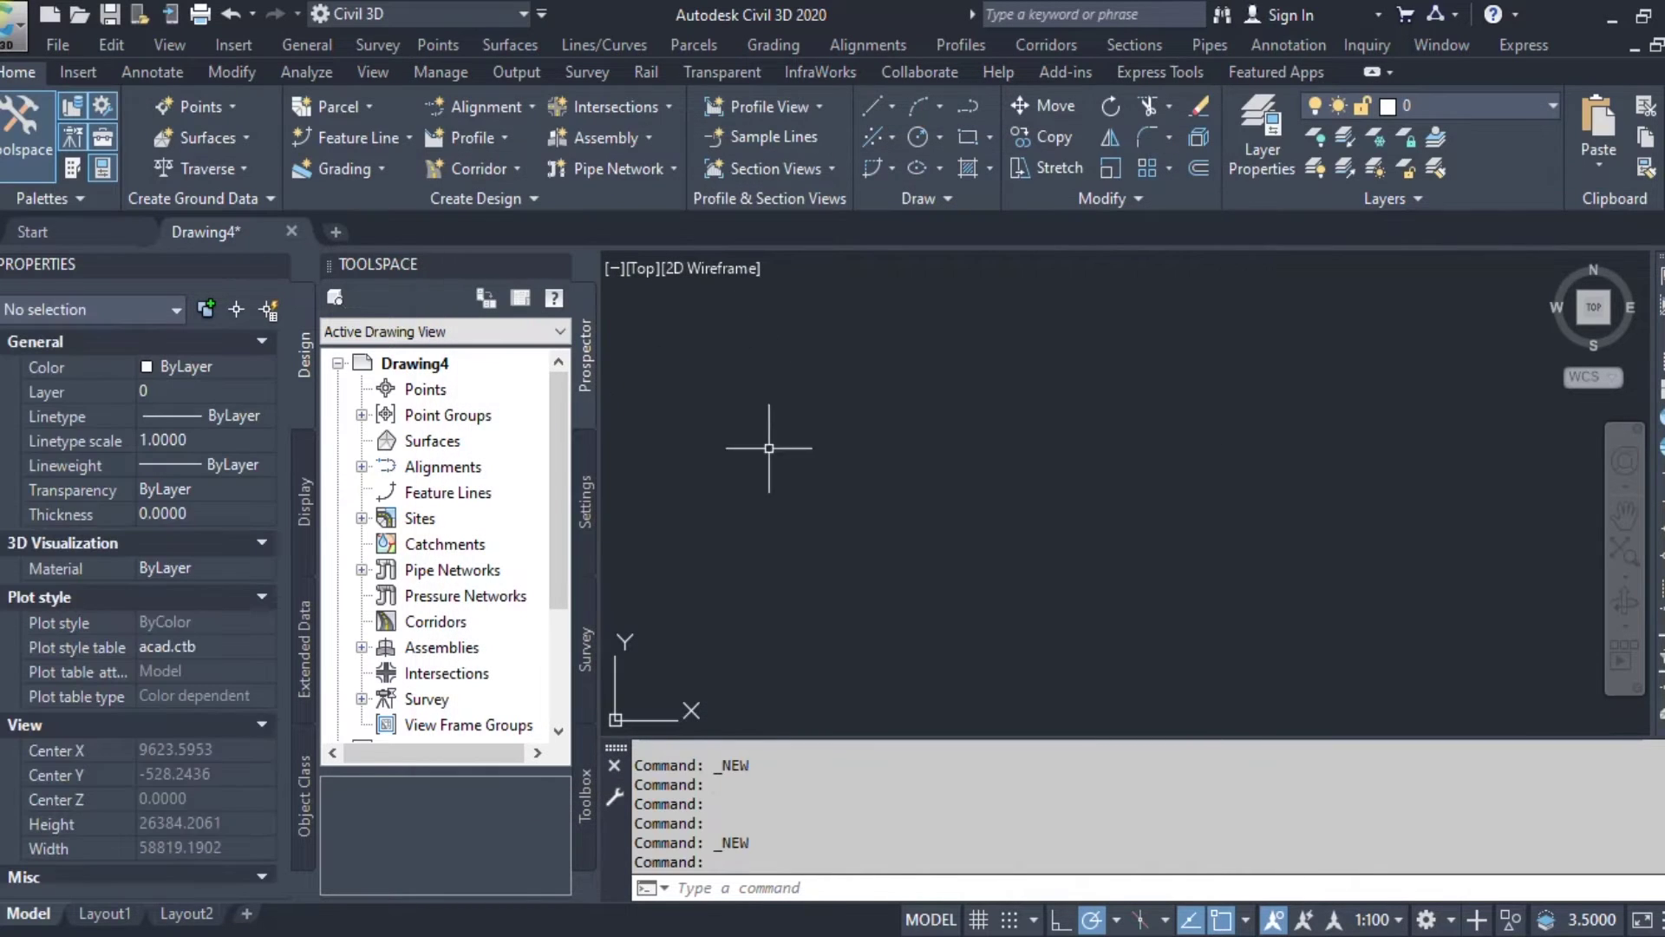
- In Options (OP), locate the Default Template File Name for QNEW under Template Settings
{"action": "type", "text": "OP"}
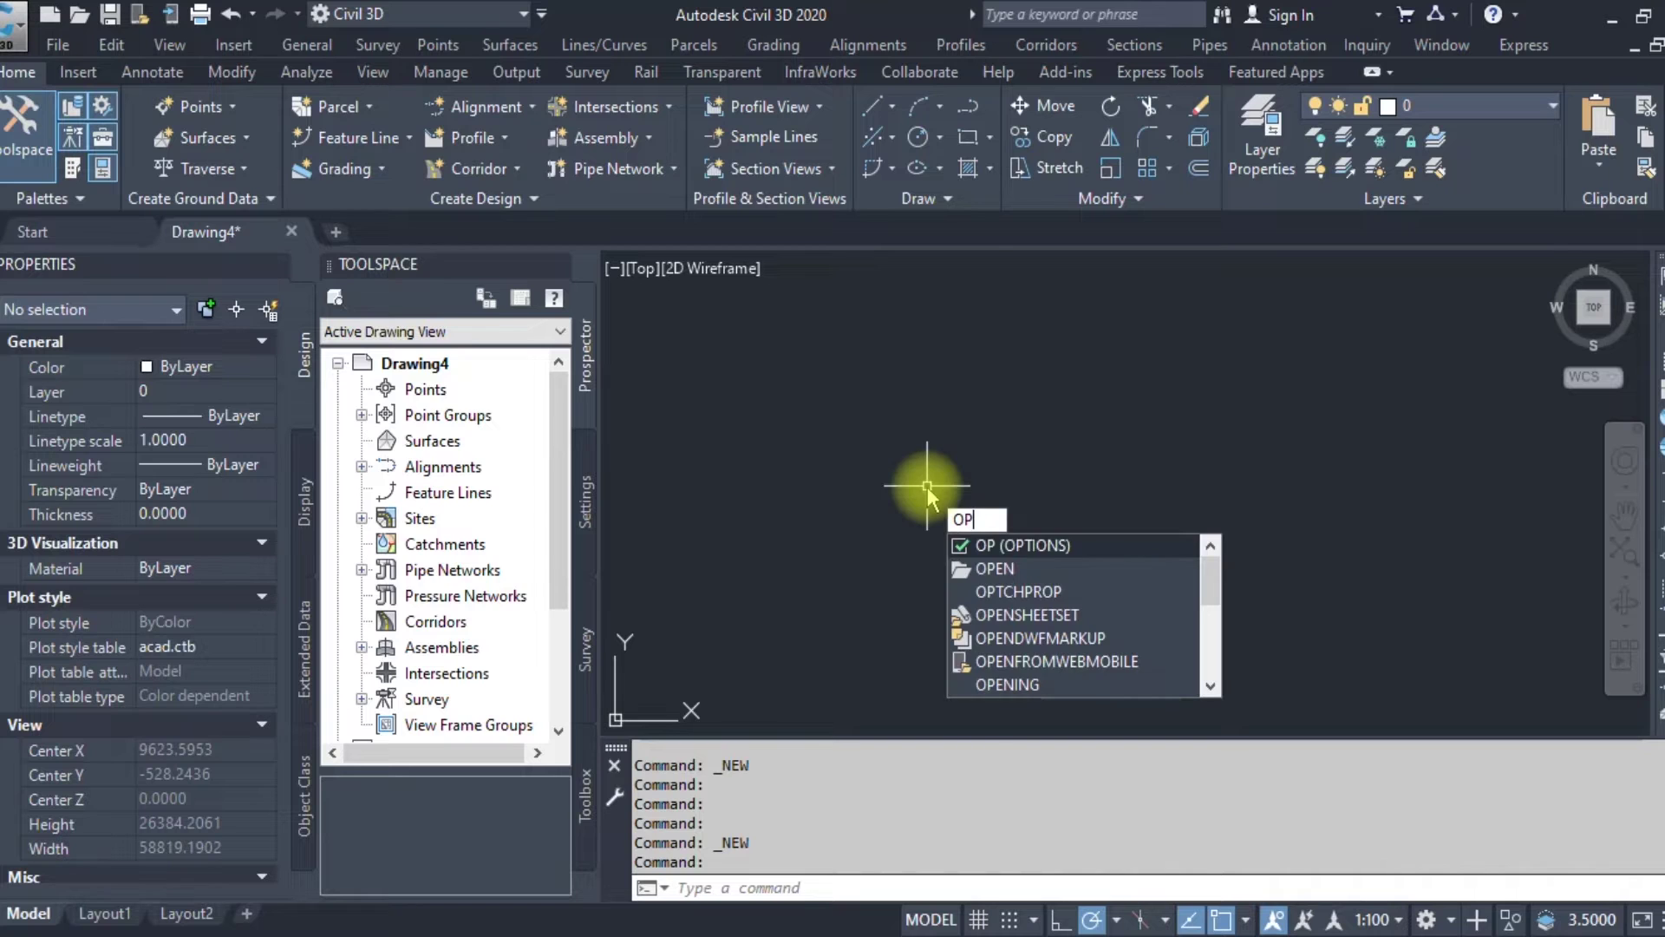
{"action": "left_click", "coordinate": [1048, 547]}
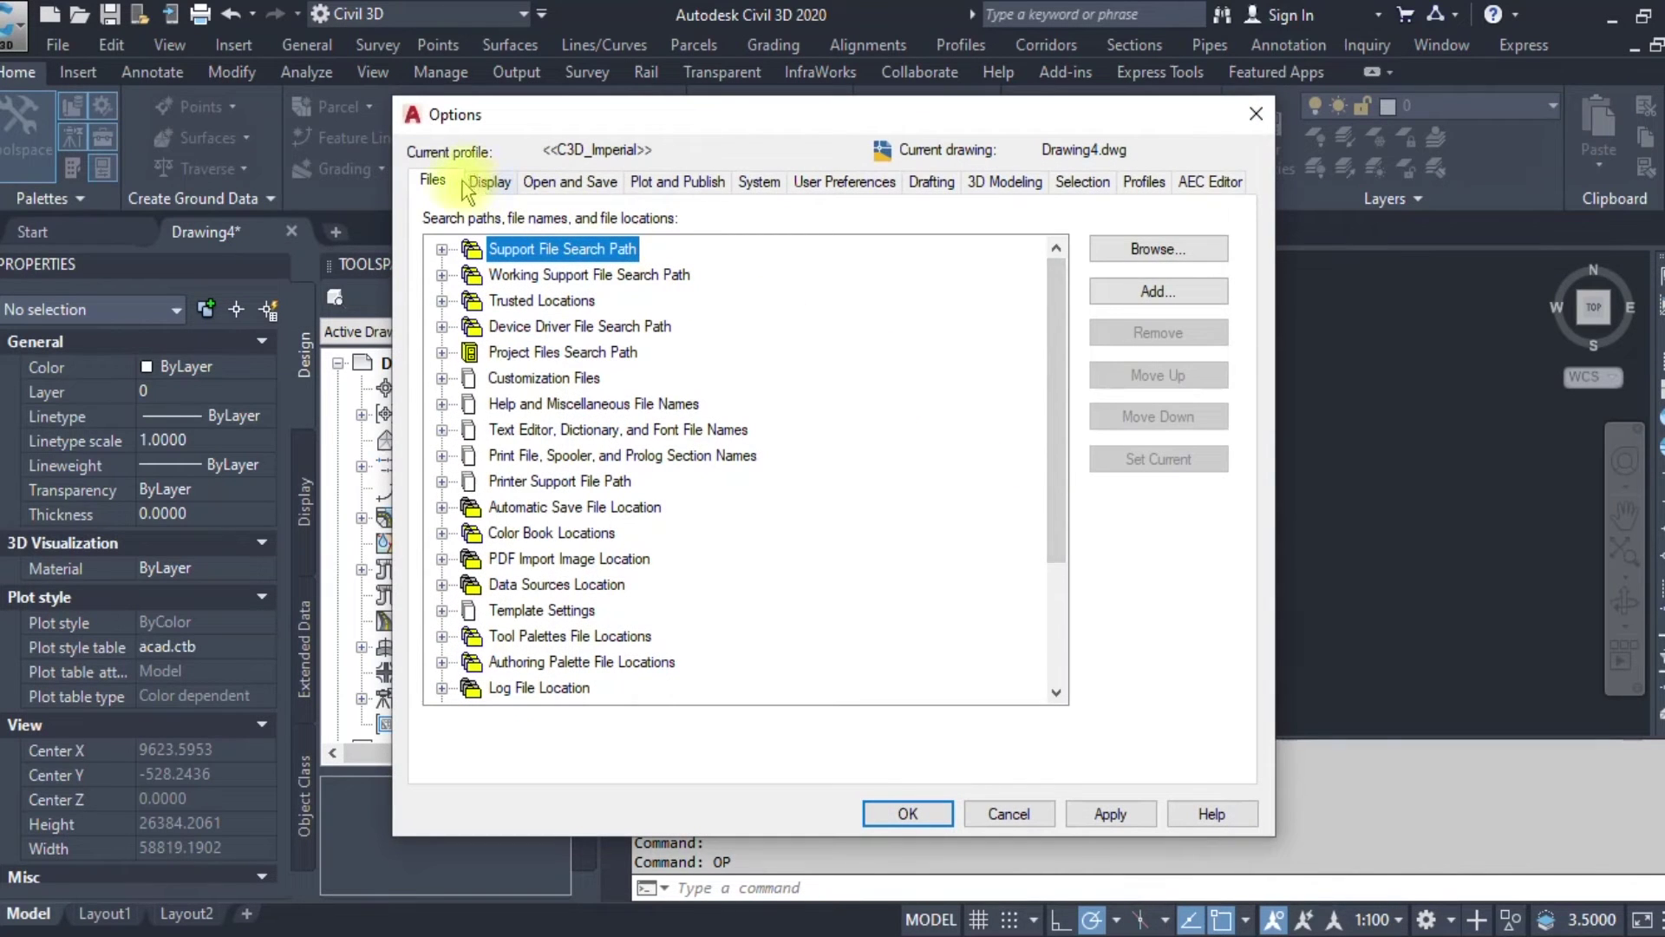
{"action": "left_click", "coordinate": [438, 184]}
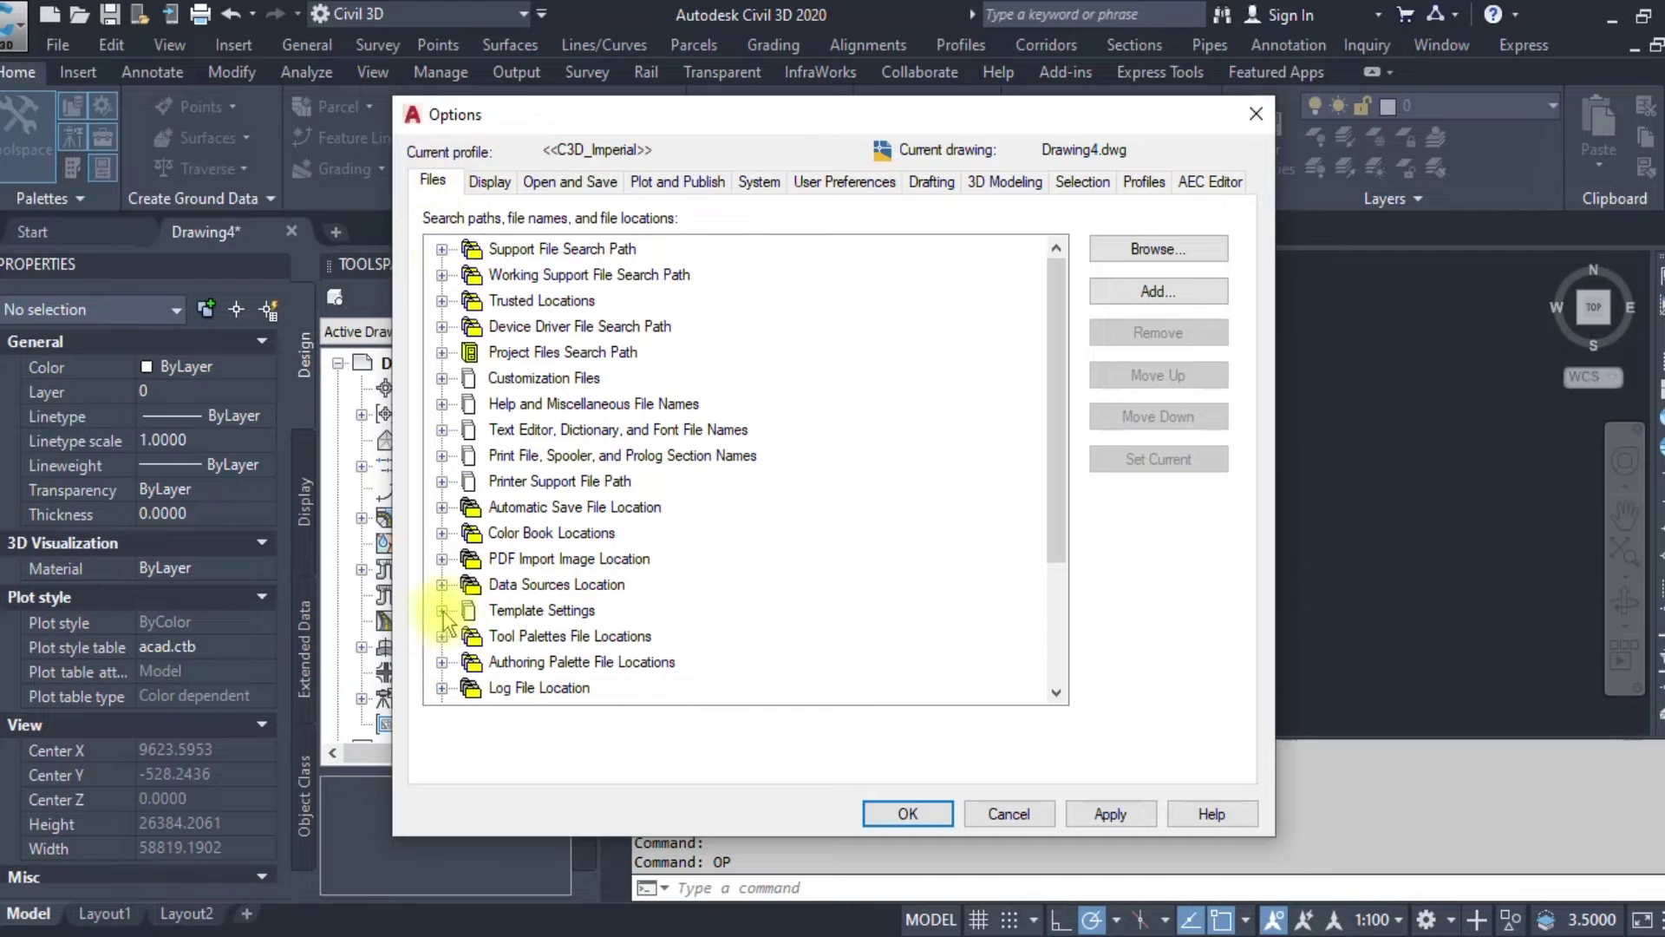
{"action": "left_click", "coordinate": [502, 611]}
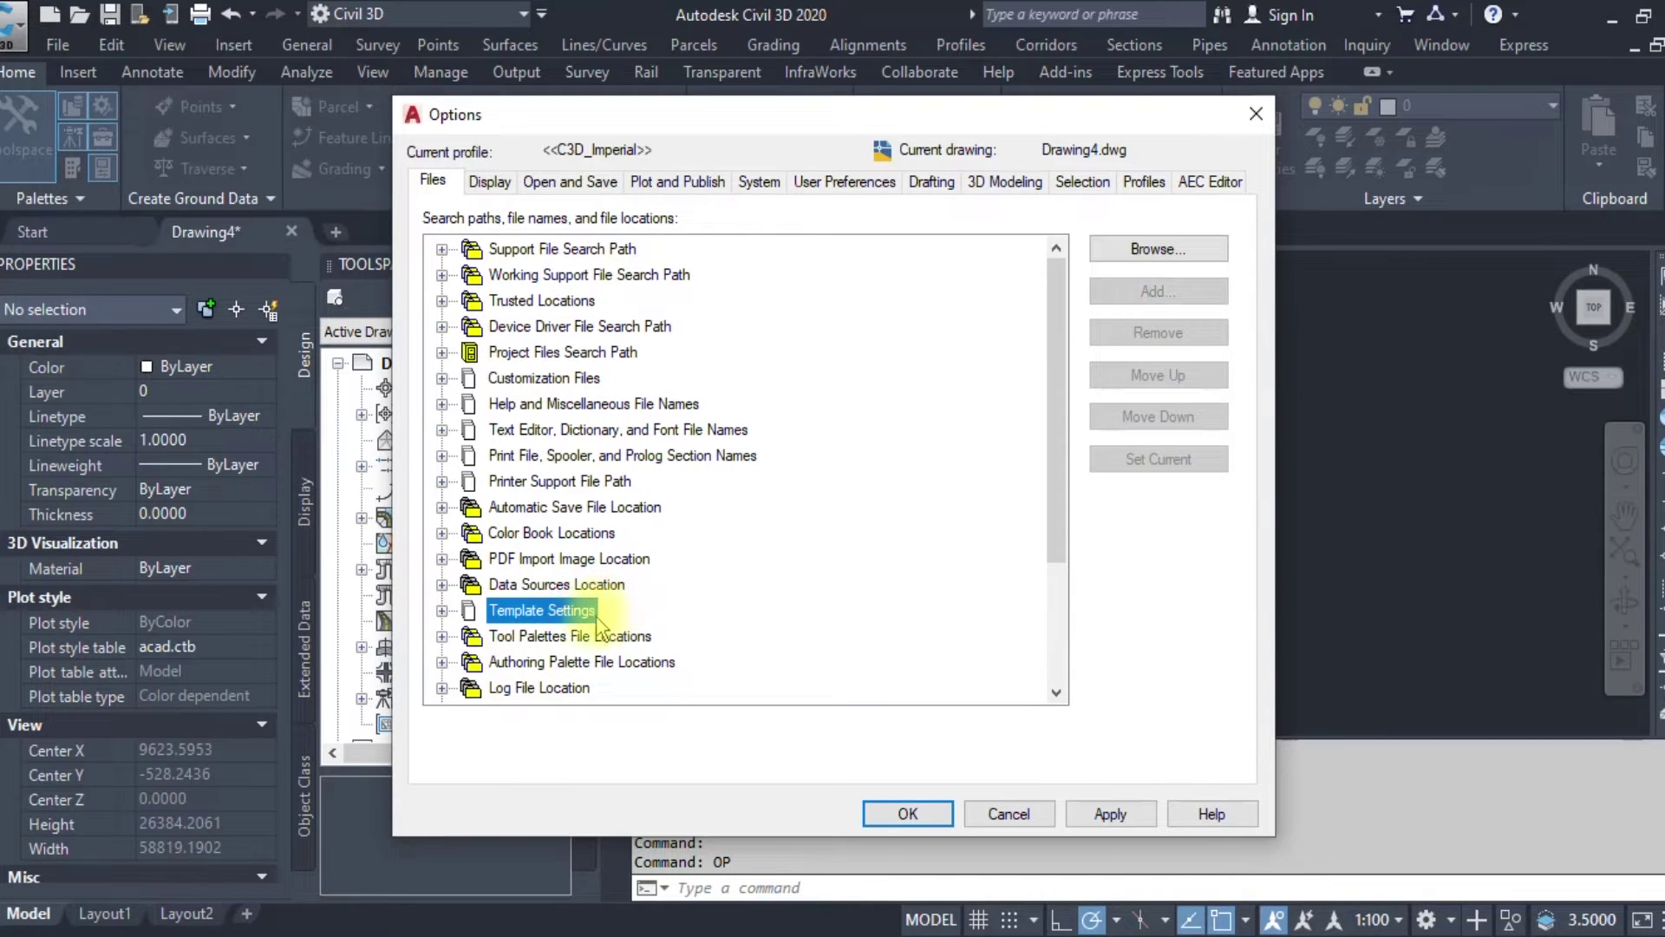
{"action": "left_click", "coordinate": [442, 611]}
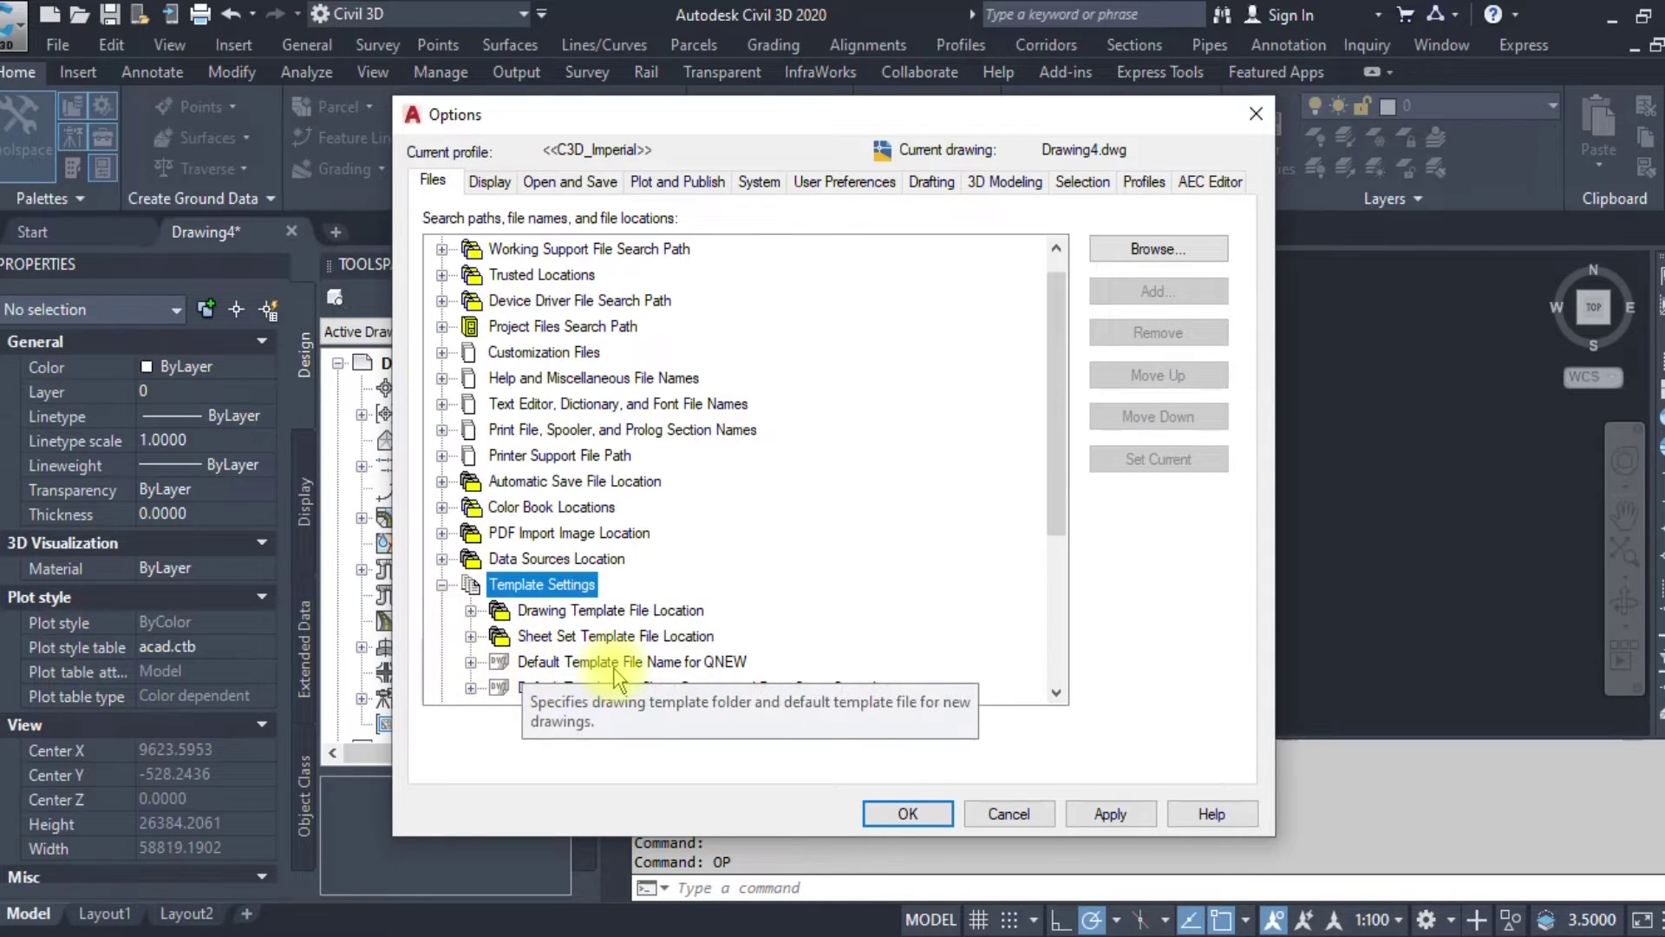
{"action": "left_click", "coordinate": [653, 663]}
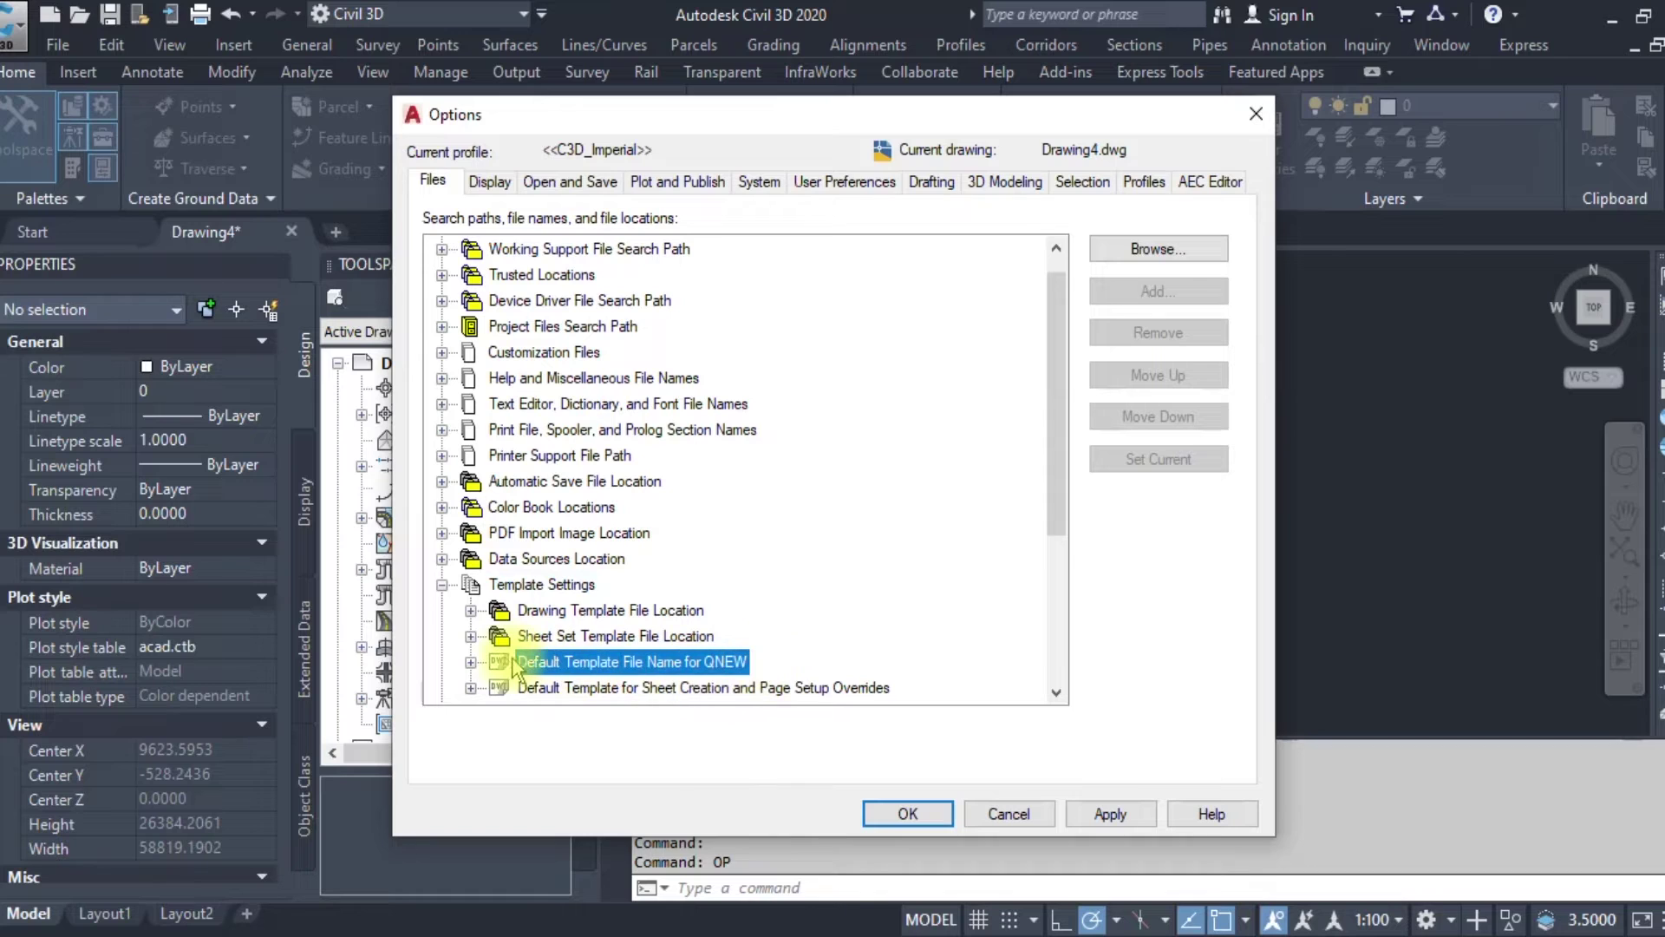
{"action": "left_click", "coordinate": [470, 663]}
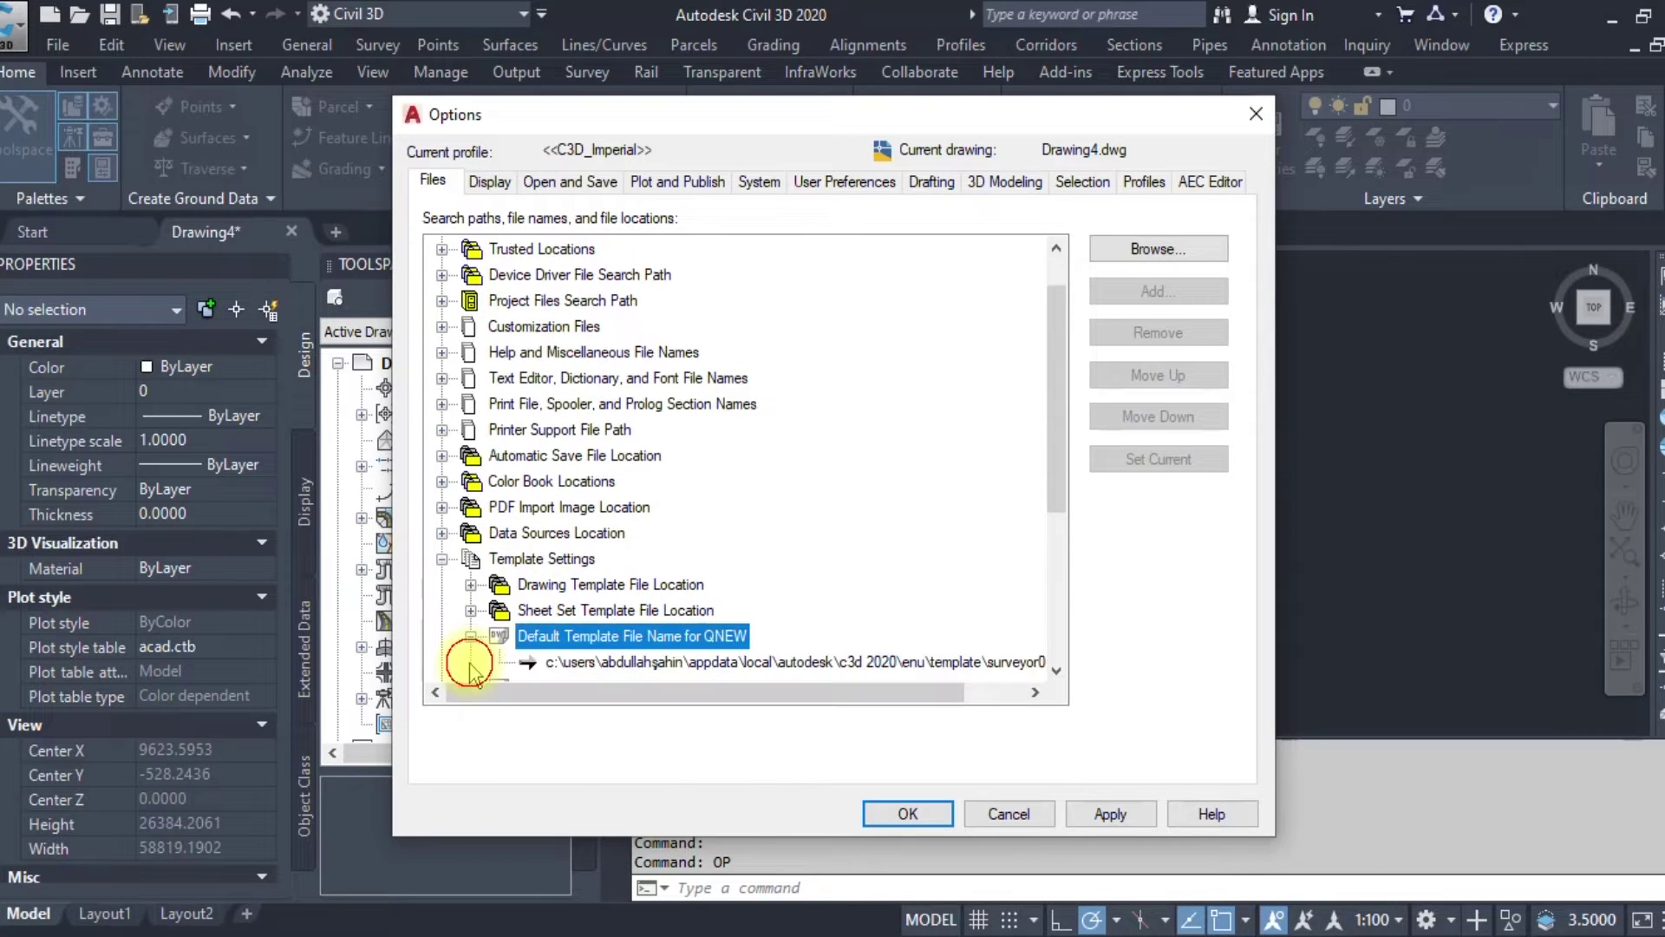
{"action": "scroll", "coordinate": [598, 598], "scroll_direction": "down", "scroll_amount": 1}
{"action": "left_click", "coordinate": [594, 585]}
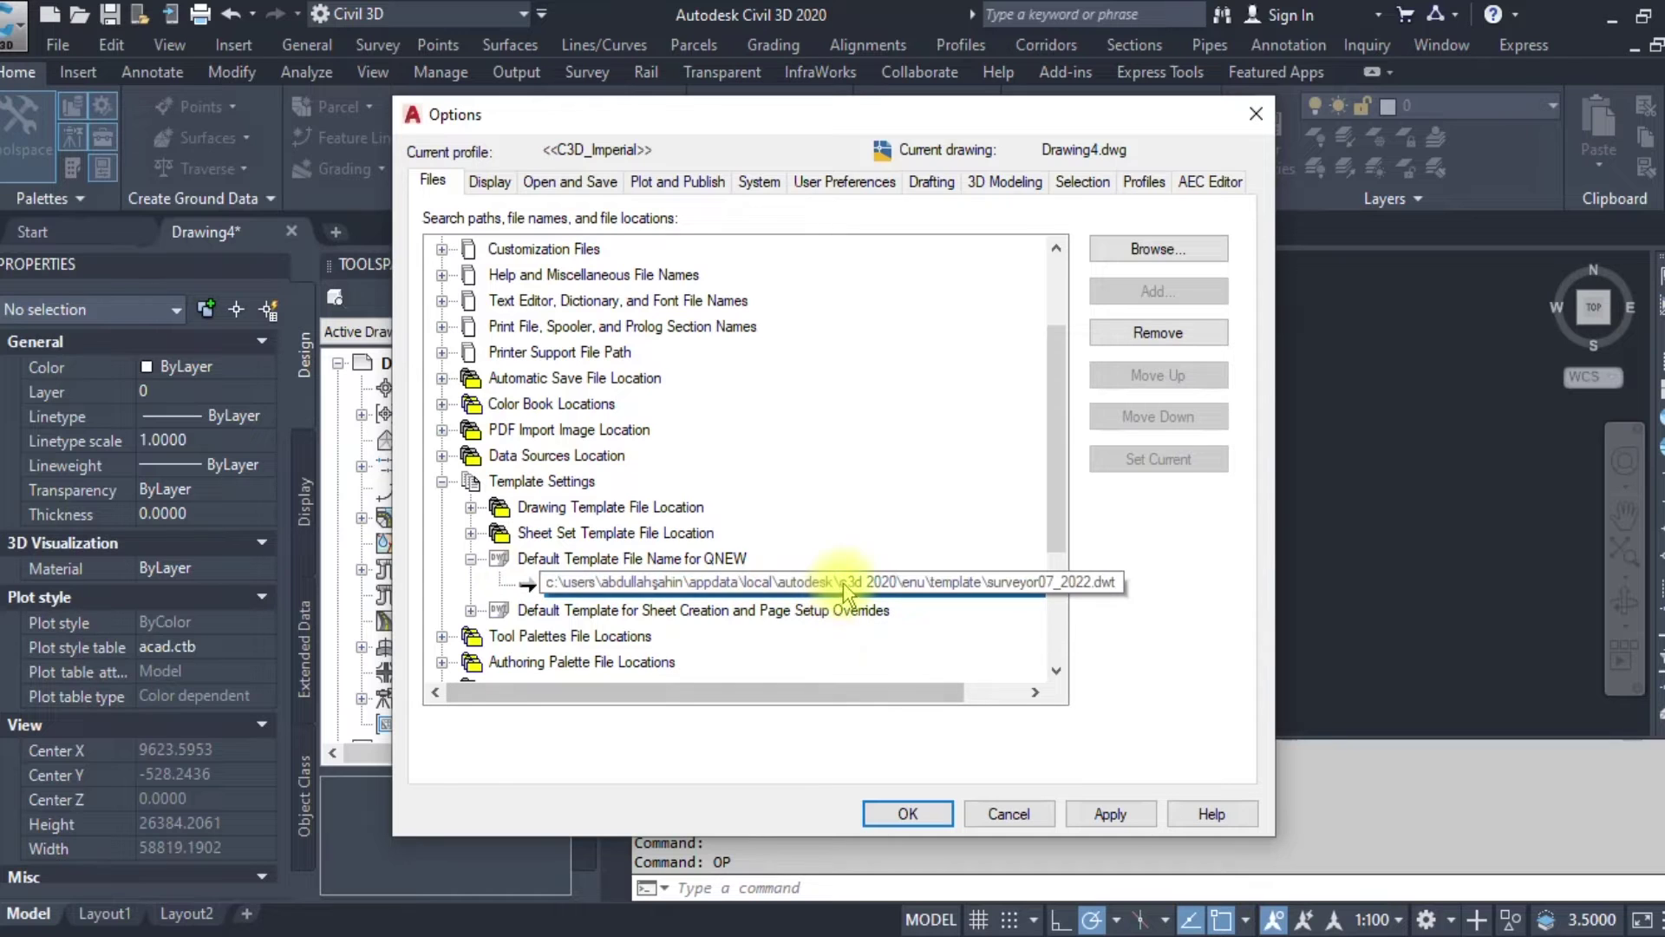
- Set the QNEW default template to Surveyor07_2022.dwt and apply the Options change
{"action": "double_click", "coordinate": [747, 588]}
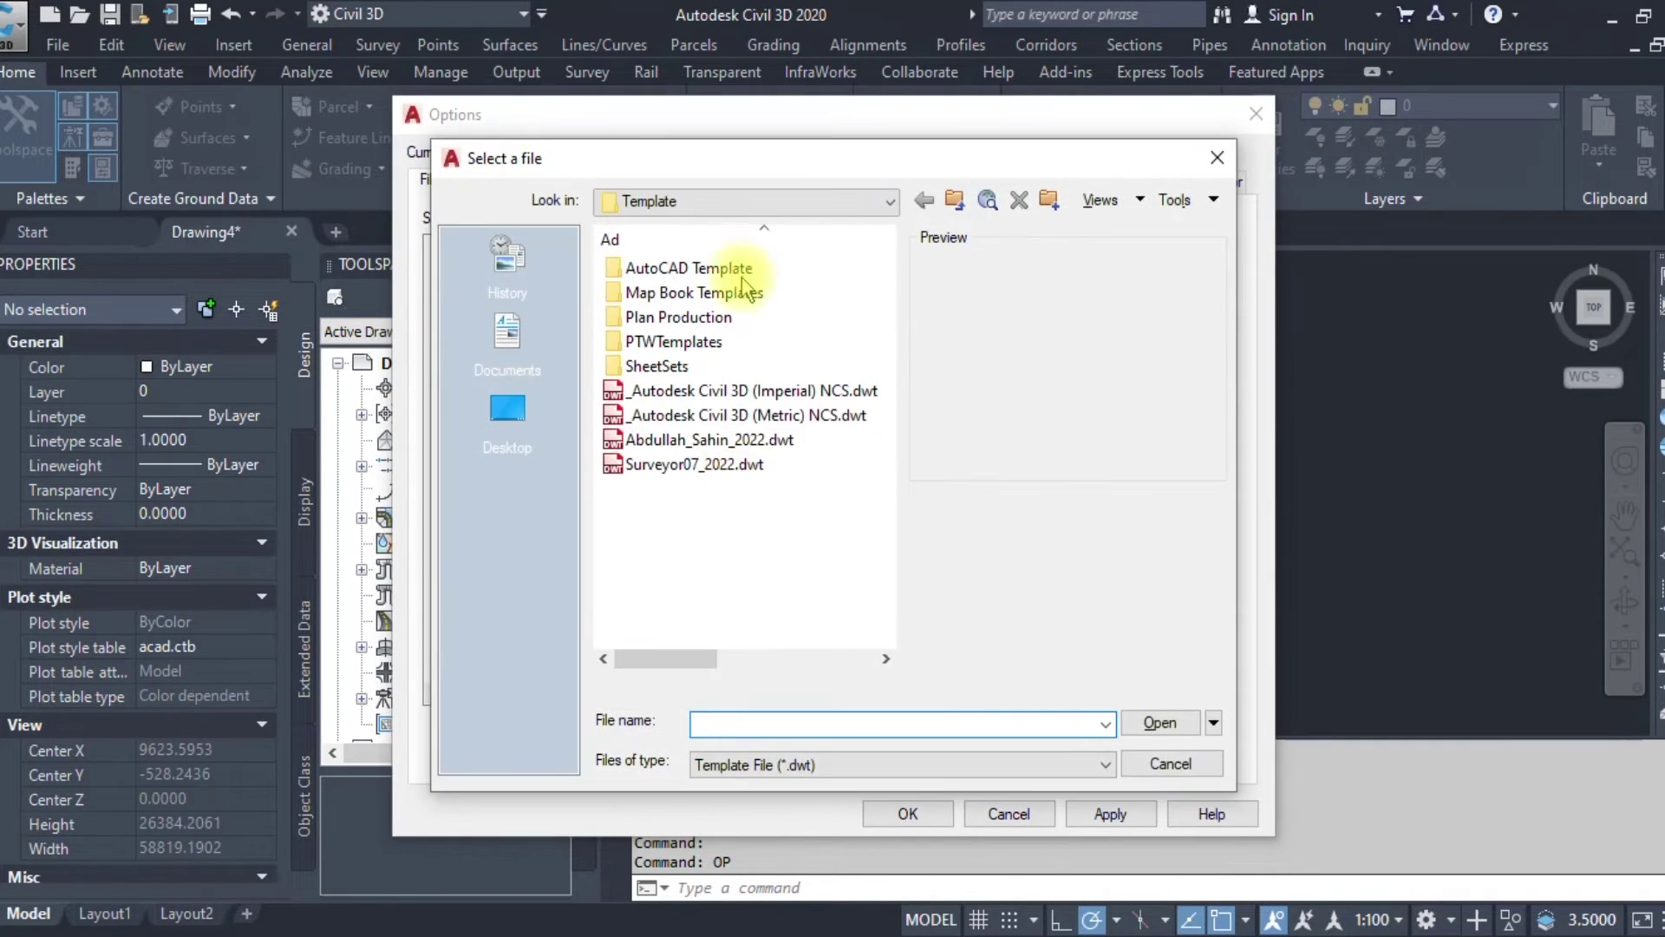
{"action": "left_click", "coordinate": [727, 469]}
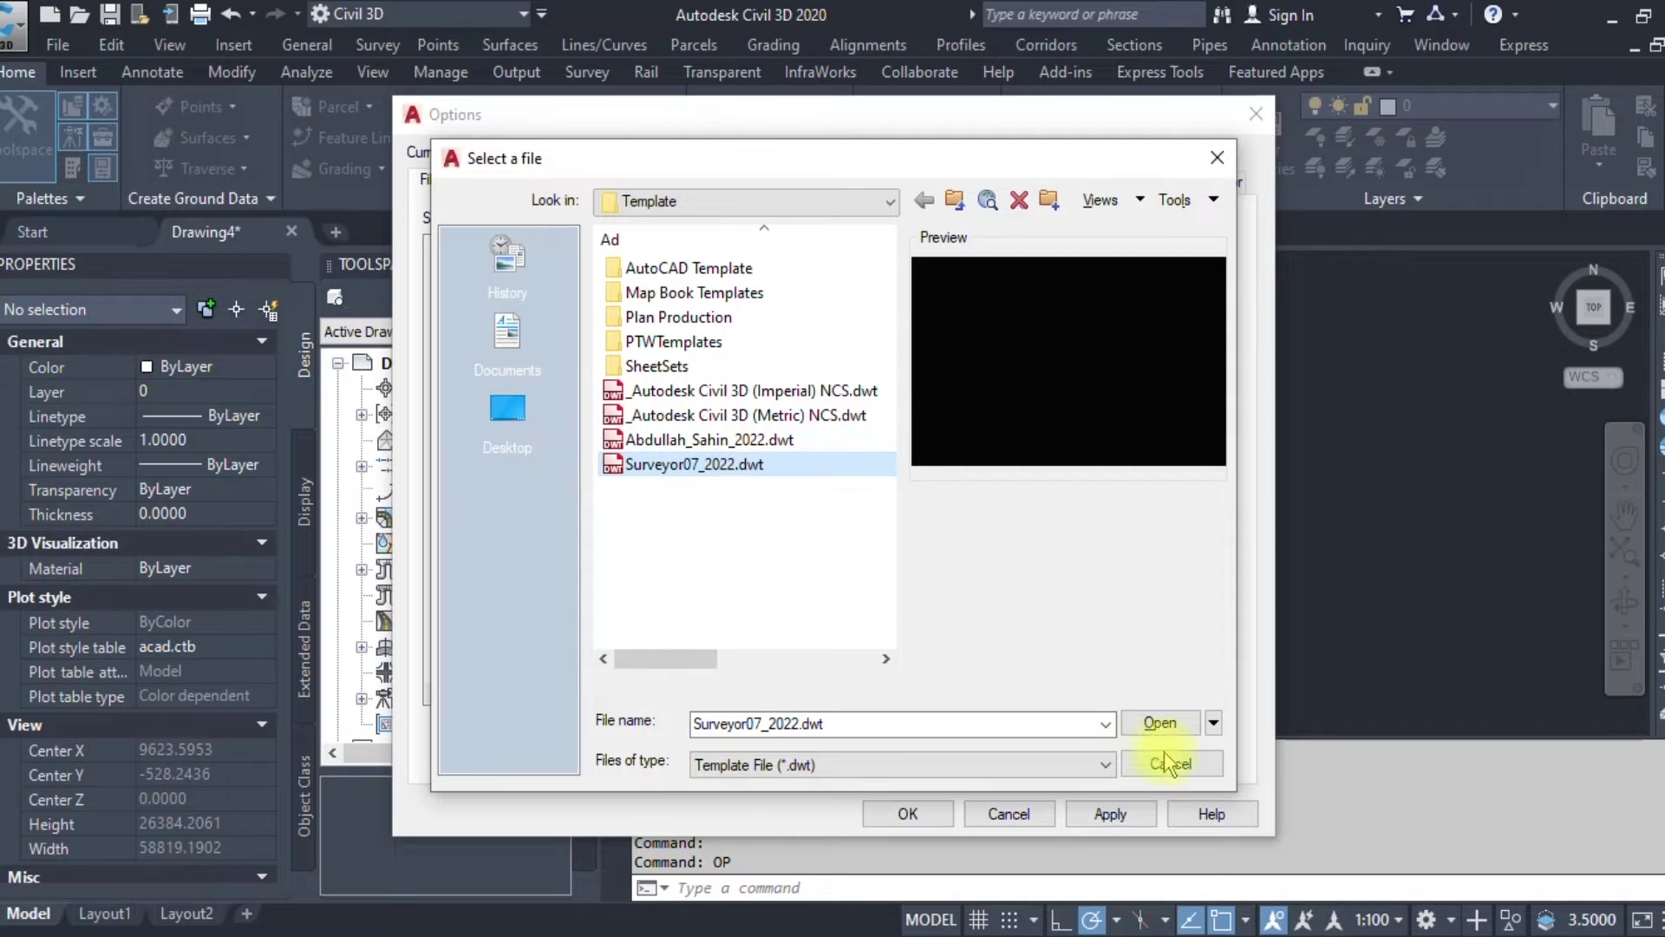
{"action": "left_click", "coordinate": [1159, 722]}
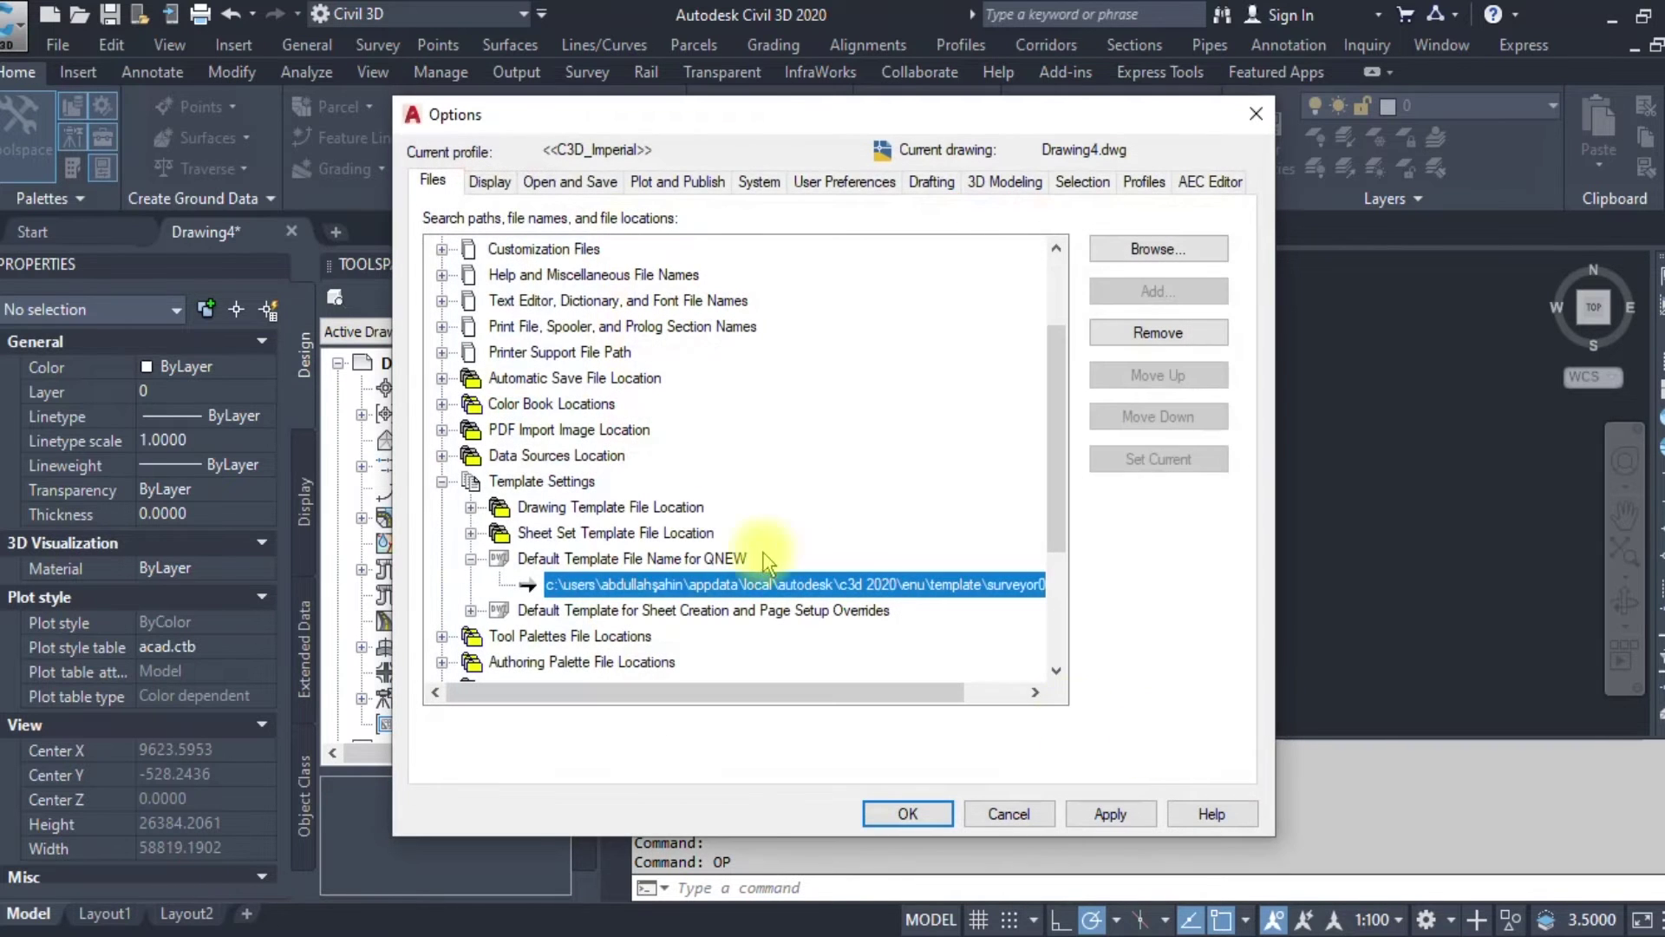
{"action": "left_click", "coordinate": [1122, 813]}
{"action": "left_click", "coordinate": [911, 811]}
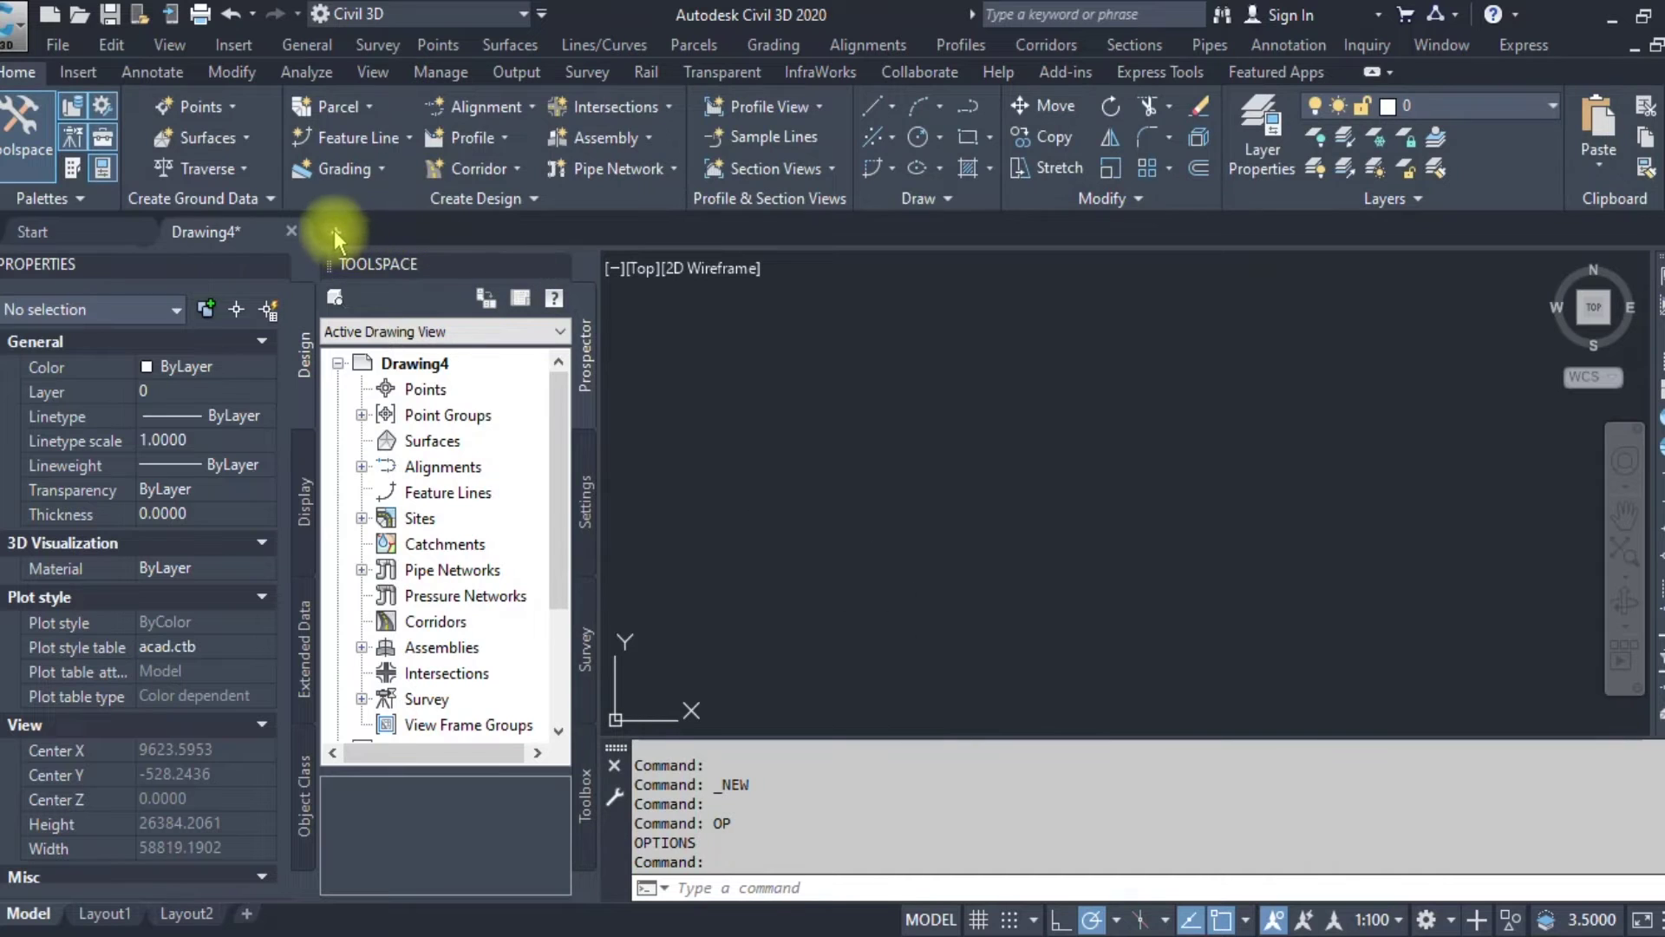
- Create Drawing5 from the new-drawing tab, dismissing the missing SHX and VBA warnings
{"action": "left_click", "coordinate": [334, 231]}
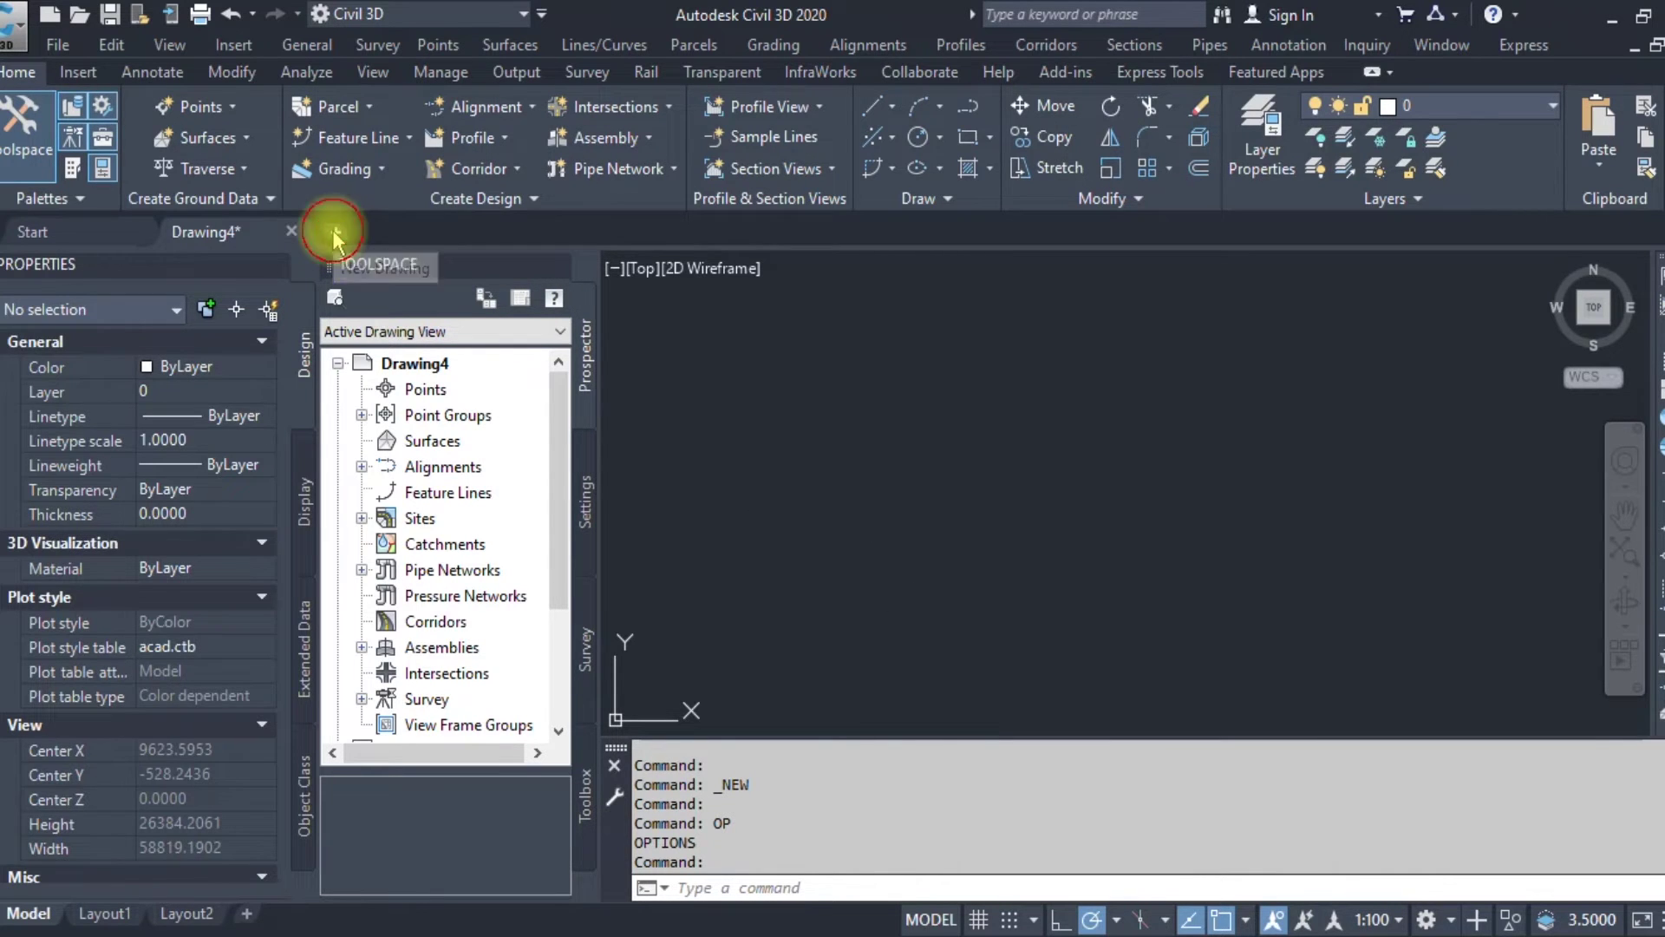
{"action": "left_click", "coordinate": [1128, 253]}
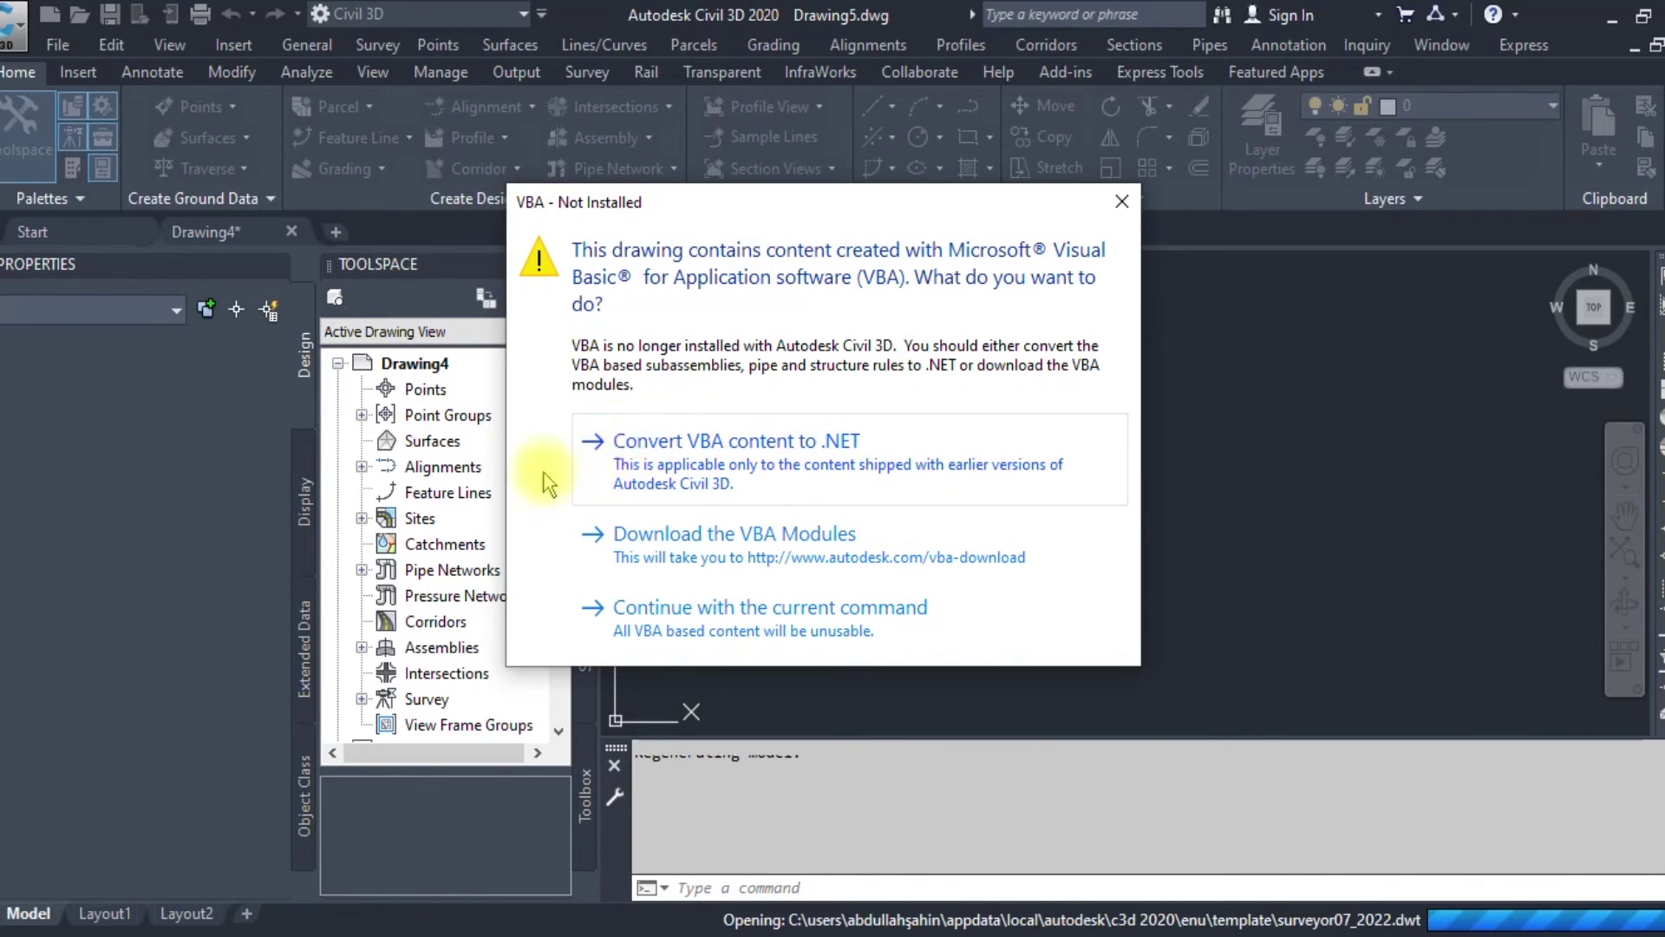
{"action": "left_click", "coordinate": [845, 447]}
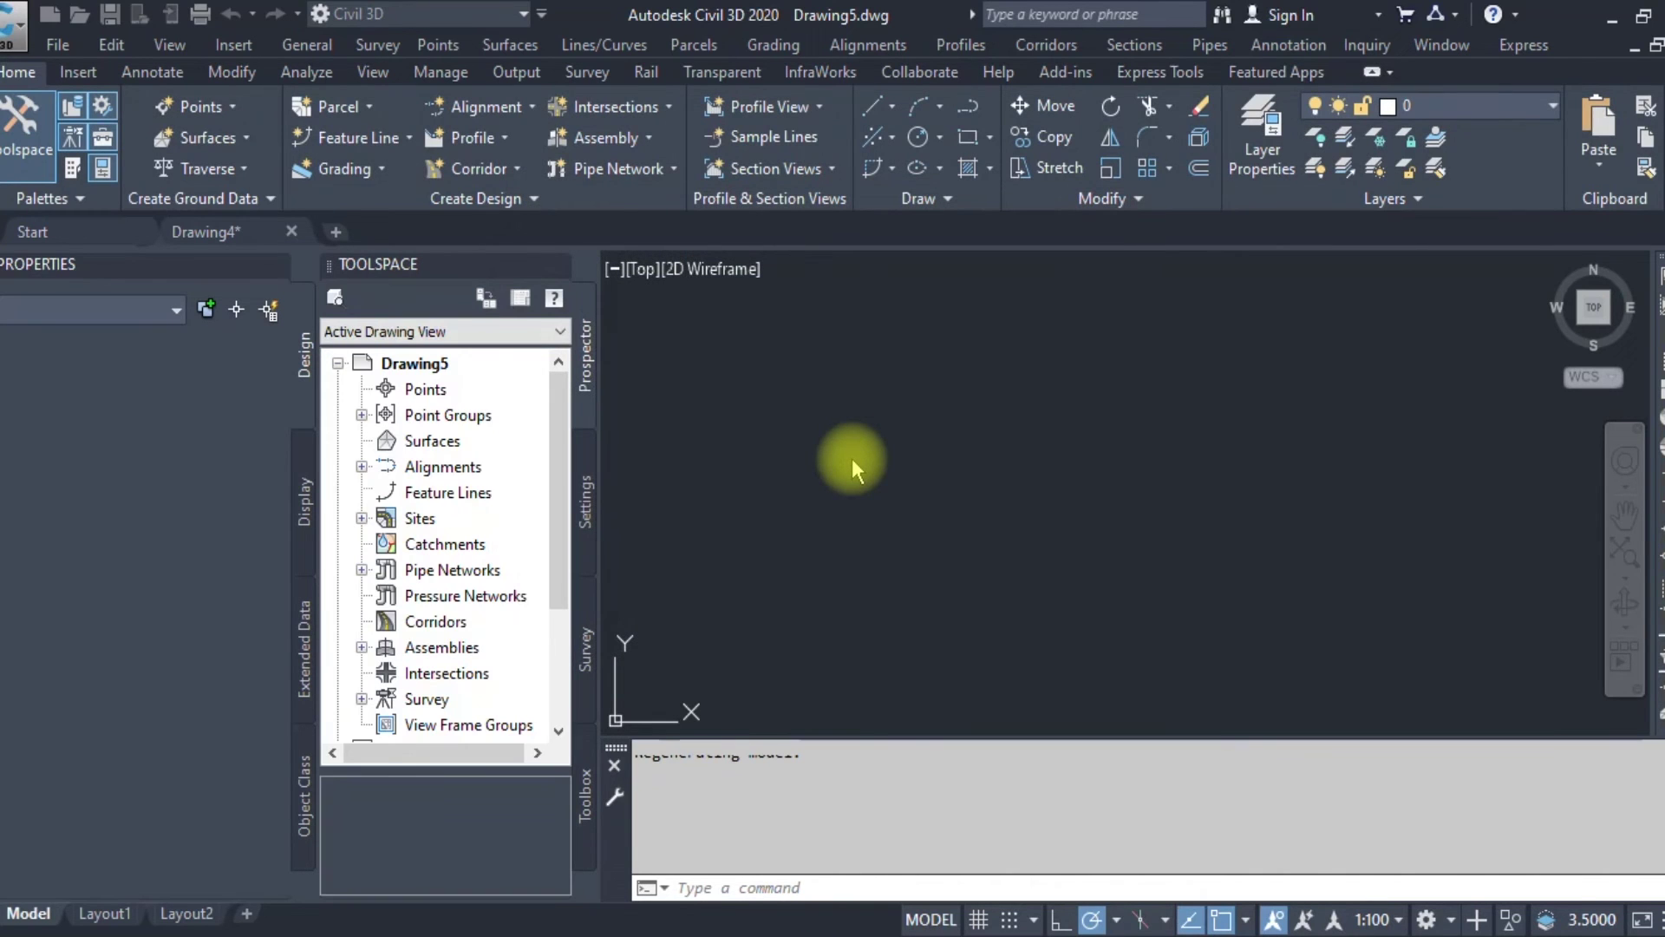